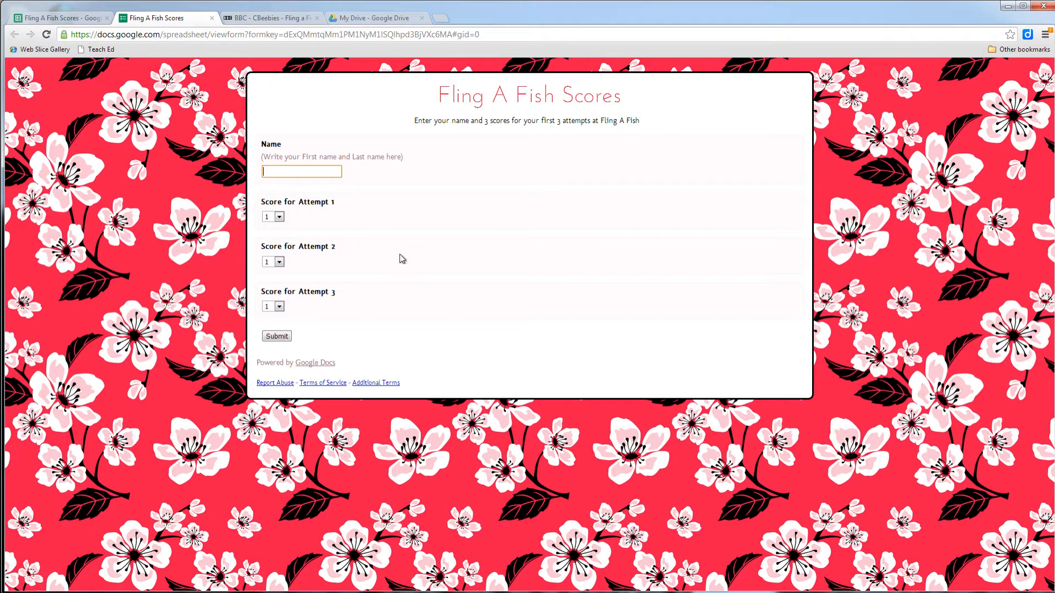
# Look at the Fling a Fish game's score, then enter the first pupil's full name and an Attempt 1 score of 2 in the form
pyautogui.click(285, 18)
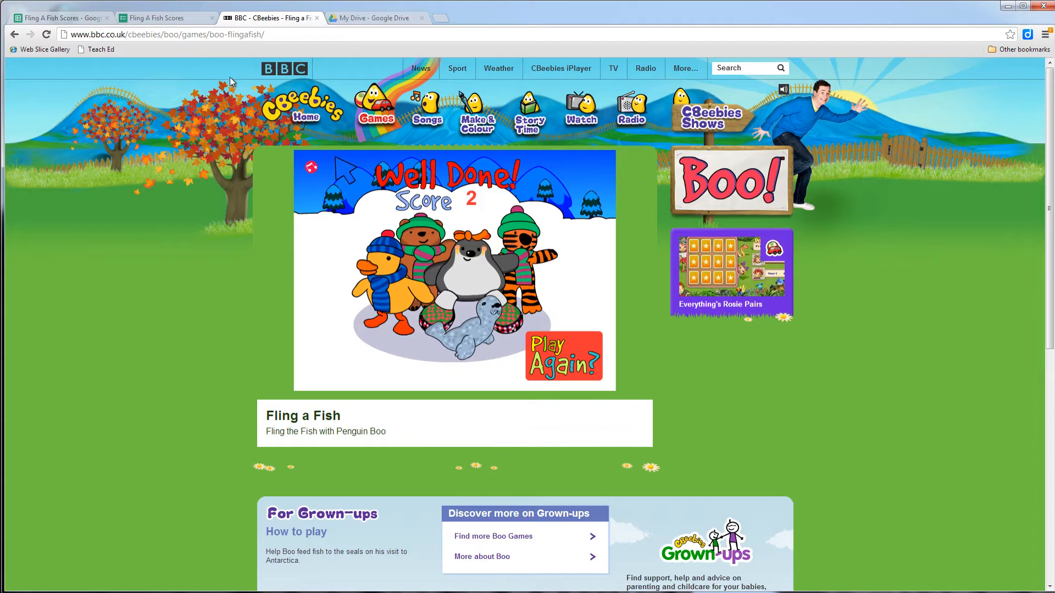
pyautogui.click(156, 20)
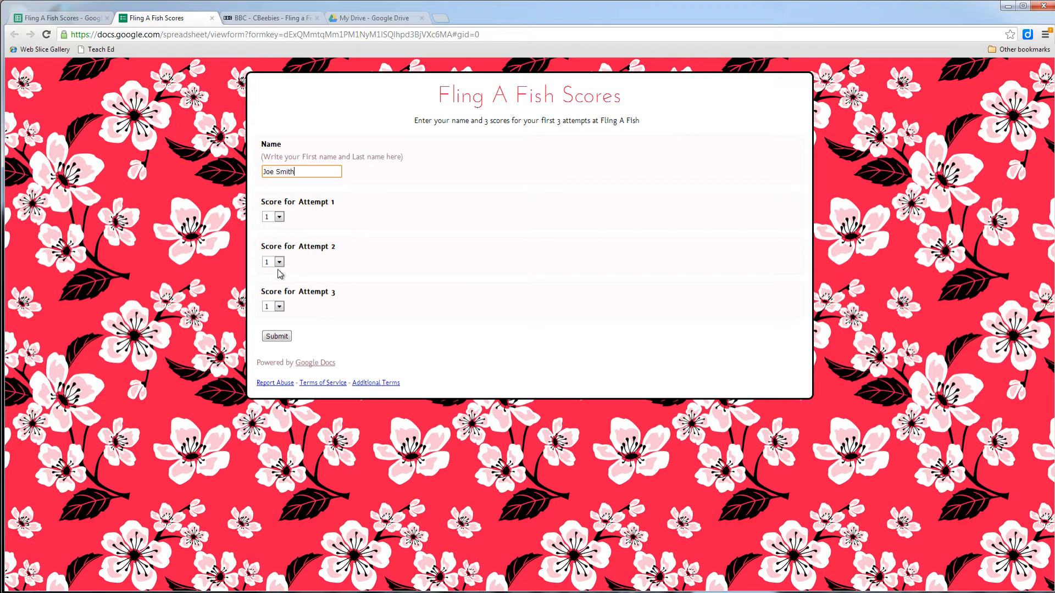
pyautogui.click(278, 218)
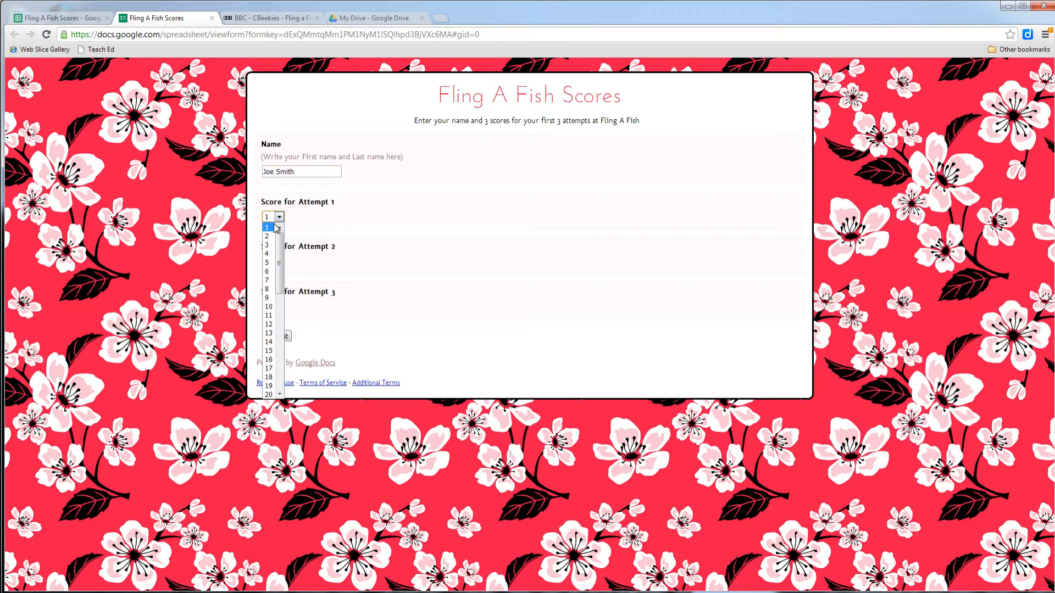
pyautogui.click(267, 237)
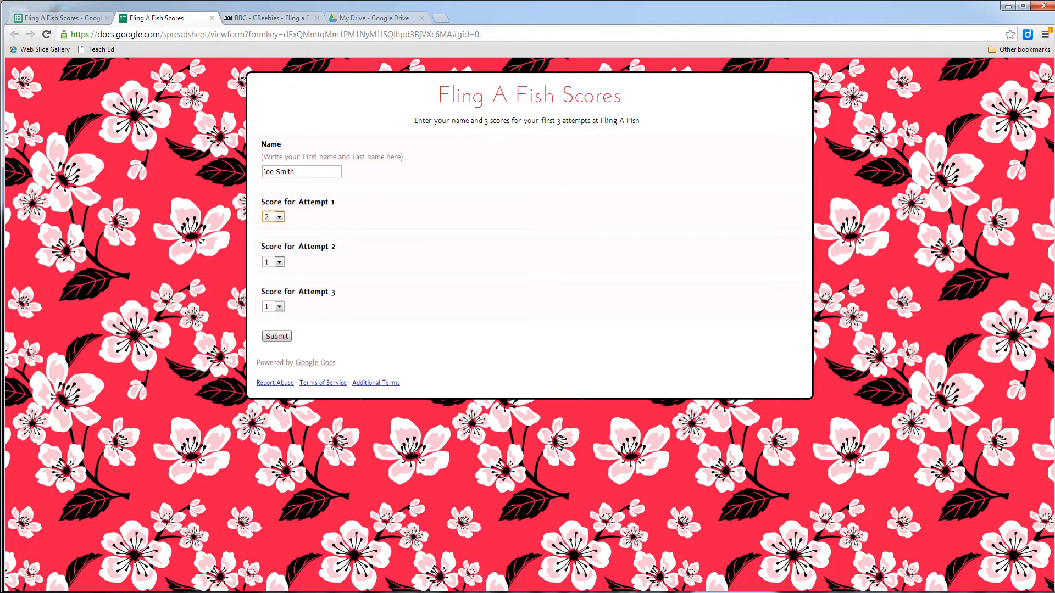
# Start another round of Fling a Fish on the CBeebies page and throw fish at the seals
pyautogui.click(267, 18)
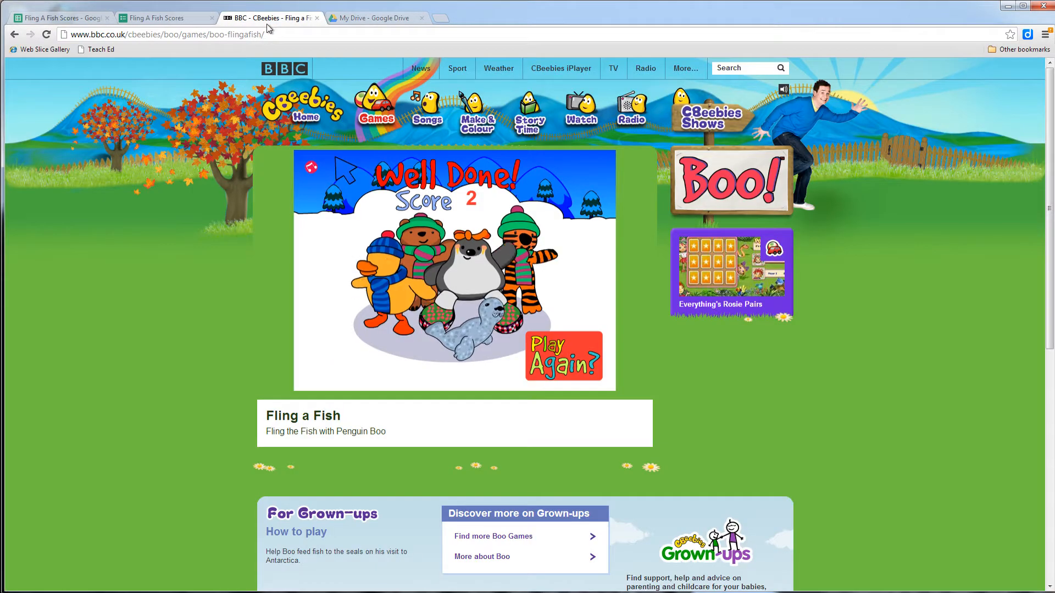
pyautogui.click(566, 376)
pyautogui.click(595, 346)
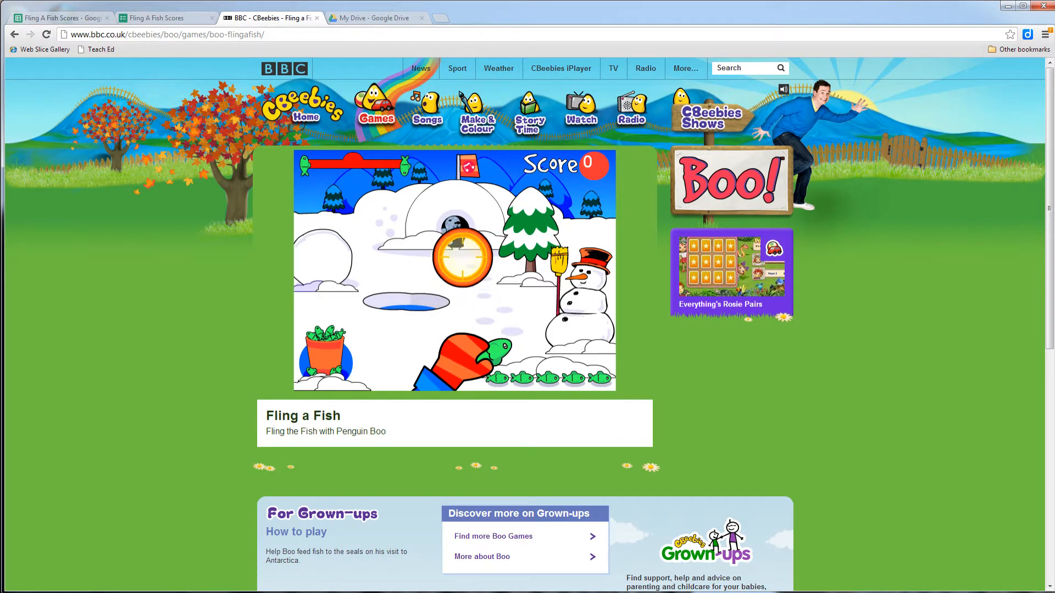
pyautogui.click(451, 233)
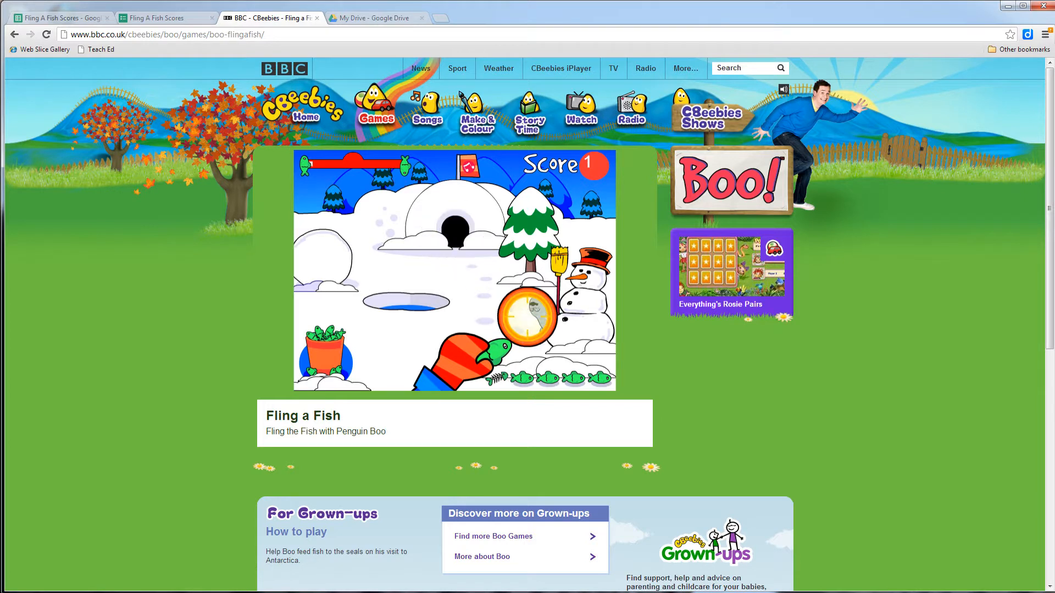
pyautogui.click(506, 306)
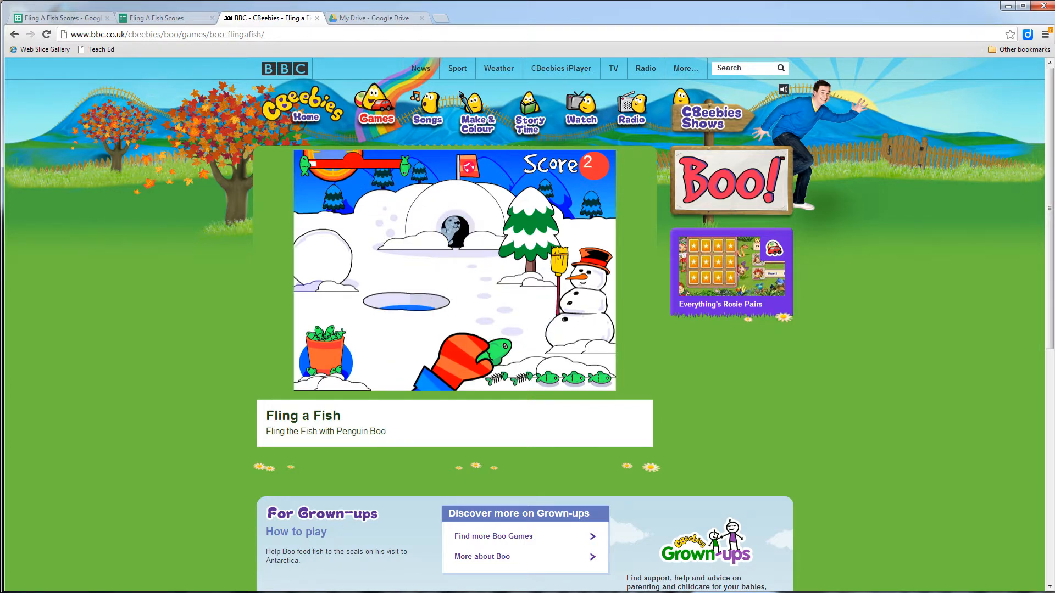
# In the Fling A Fish Scores form, set the Attempt 2 score to 13 and the Attempt 3 score to 20
pyautogui.click(182, 20)
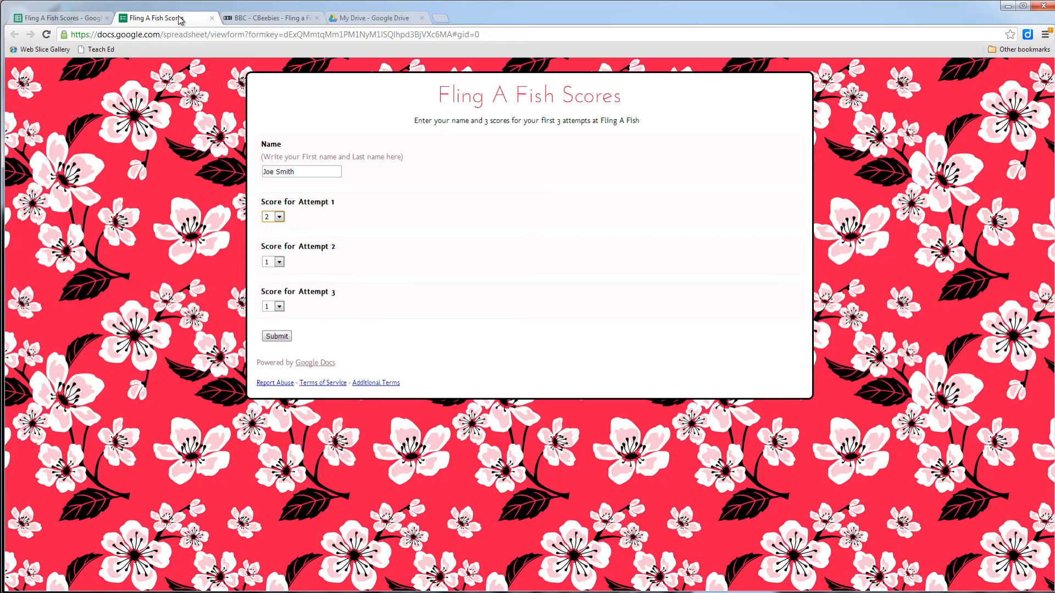
pyautogui.click(280, 262)
pyautogui.click(270, 382)
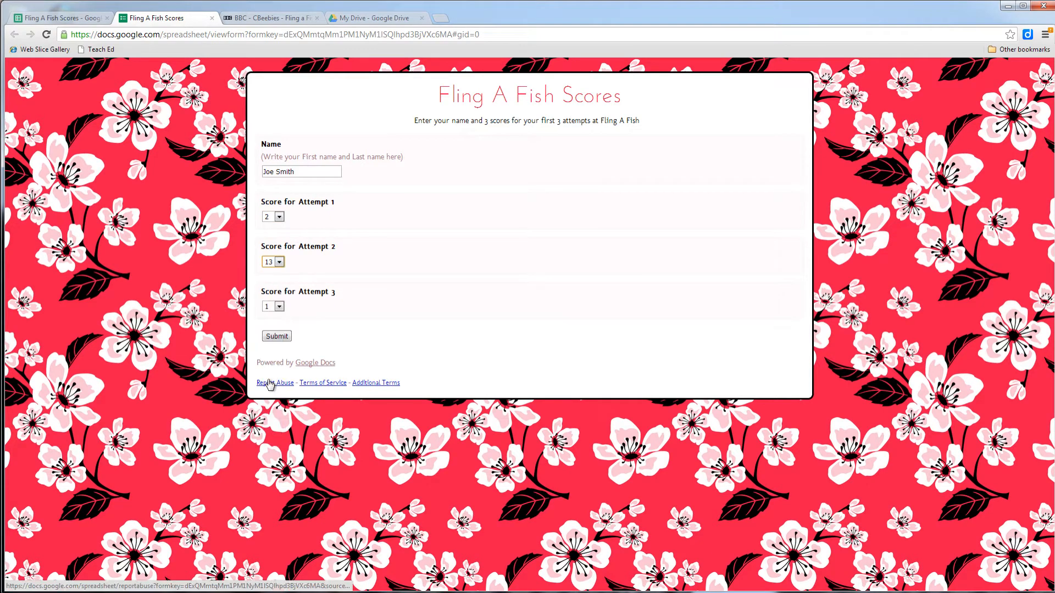
pyautogui.click(280, 18)
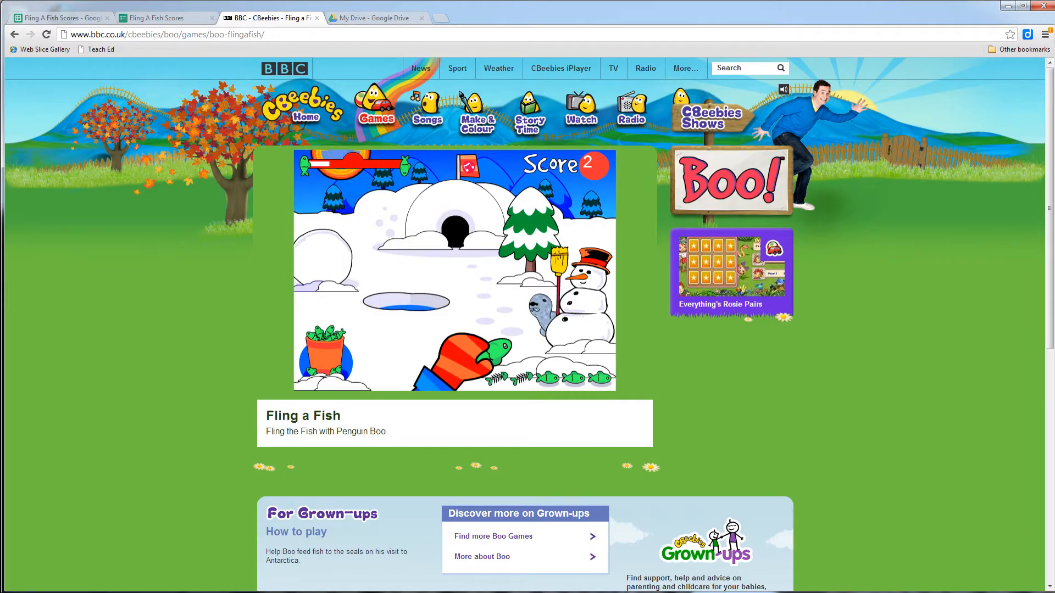
pyautogui.click(175, 18)
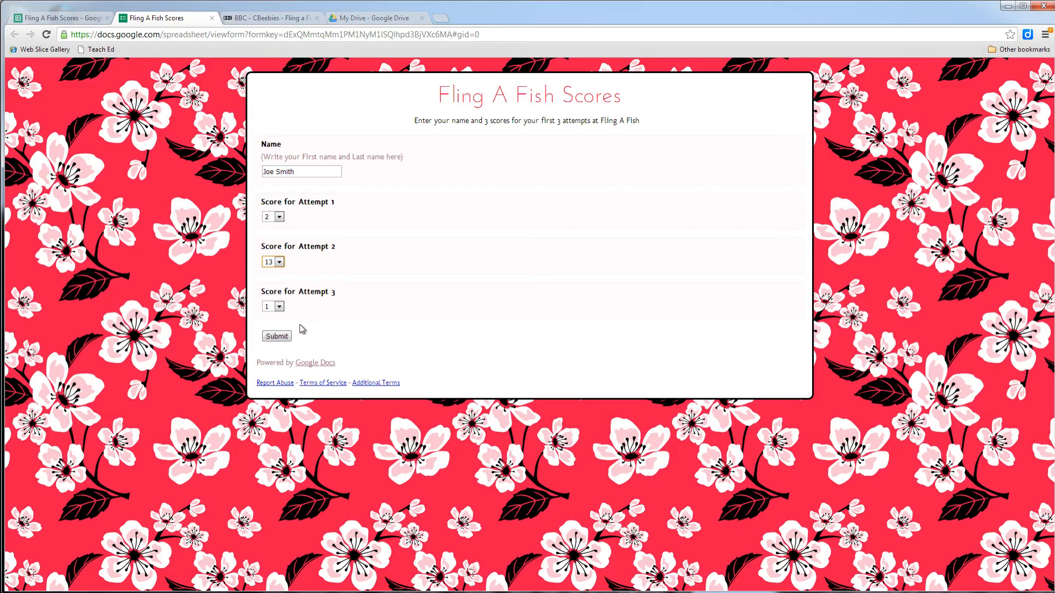
pyautogui.click(279, 309)
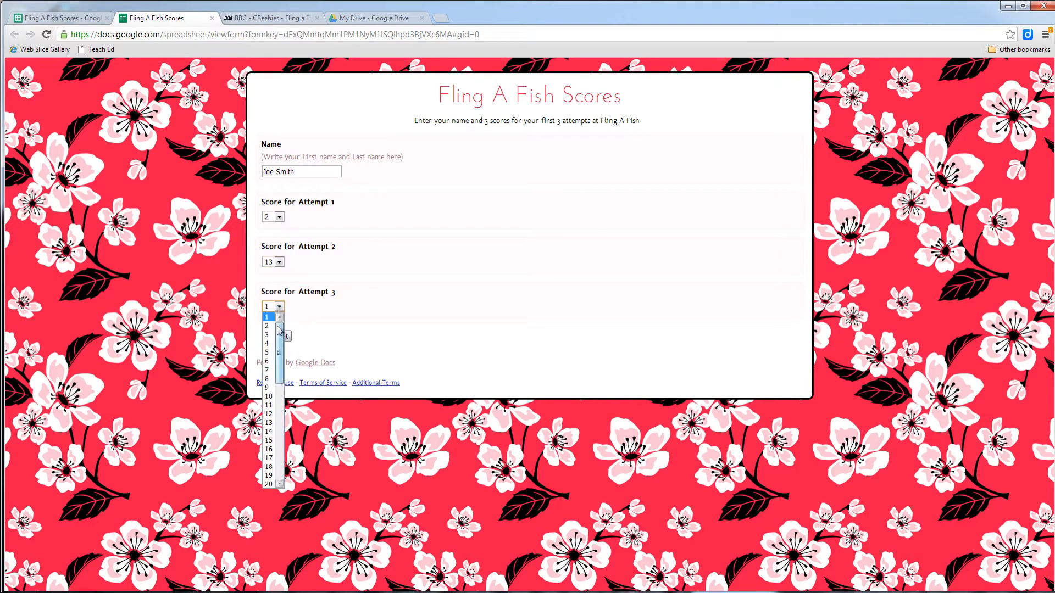
pyautogui.click(267, 486)
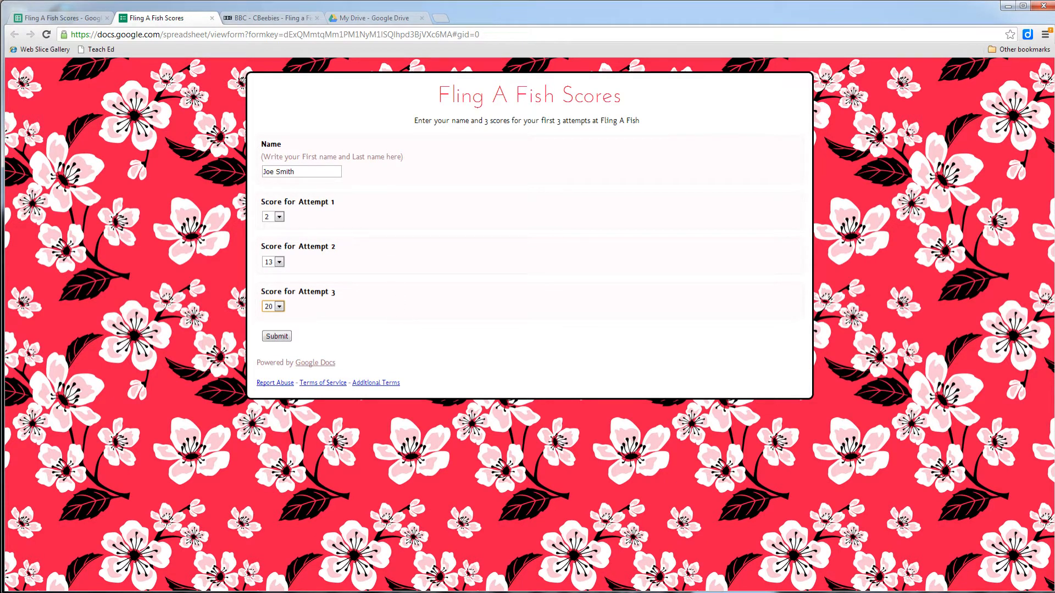
# Submit the first score response and check its entry in the Fling A Fish Scores spreadsheet
pyautogui.click(277, 337)
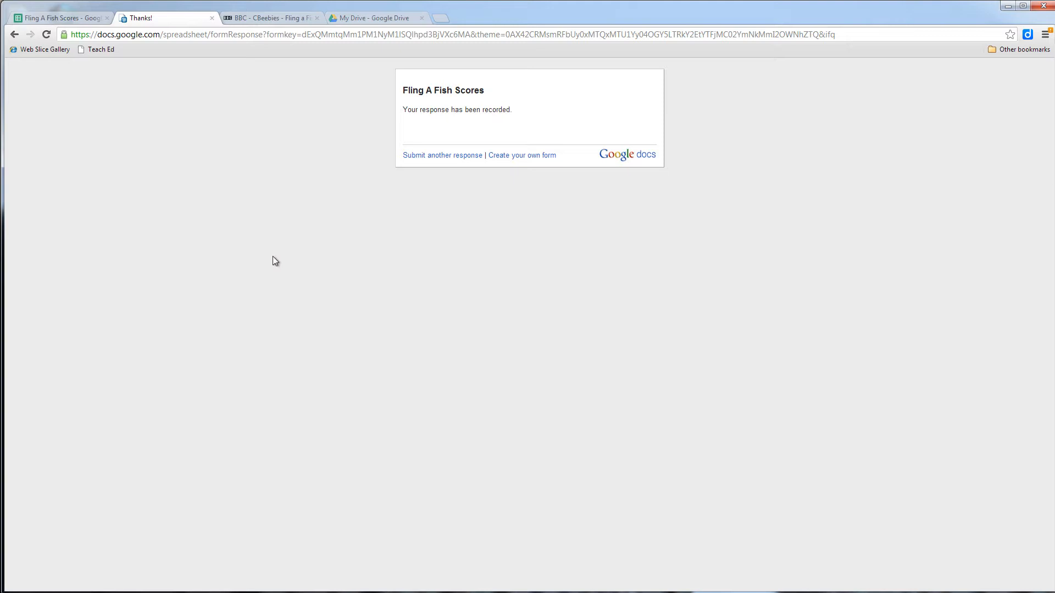
pyautogui.click(47, 18)
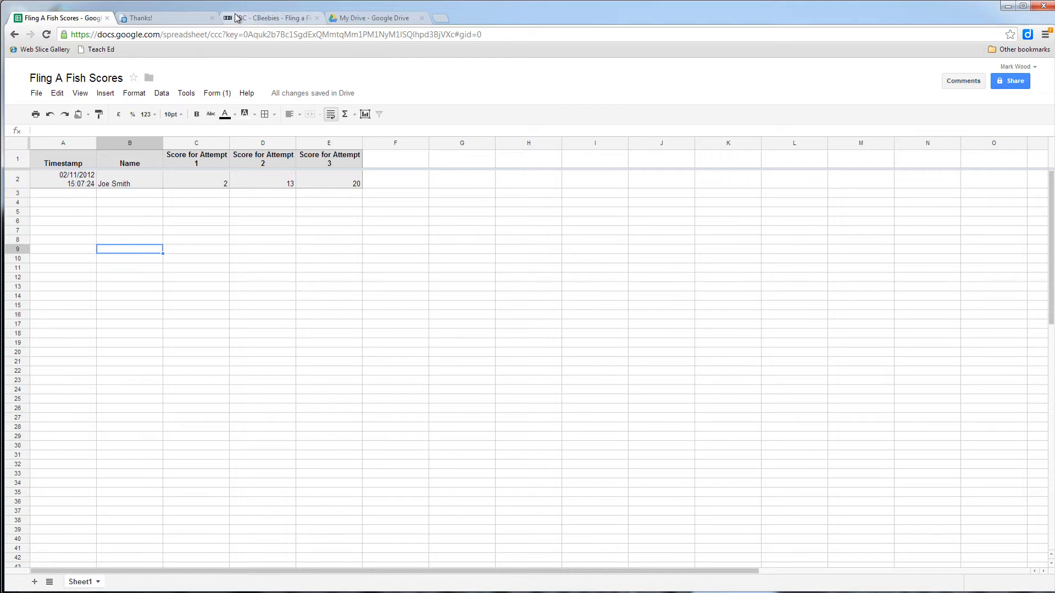
pyautogui.click(190, 19)
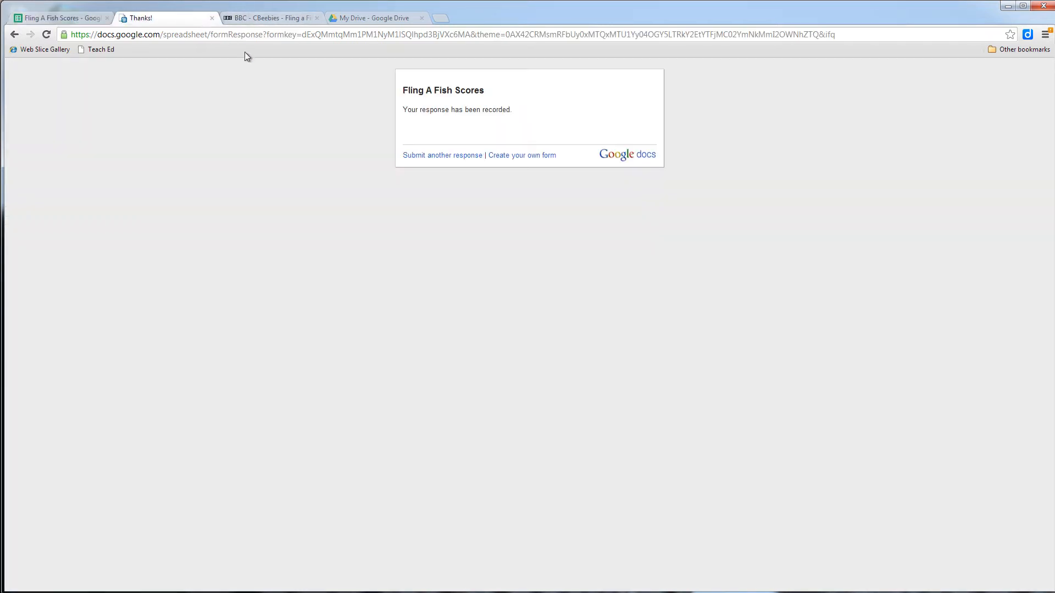
# Start another form response, enter the second pupil's full name and set the Attempt 1 score to 29
pyautogui.click(426, 157)
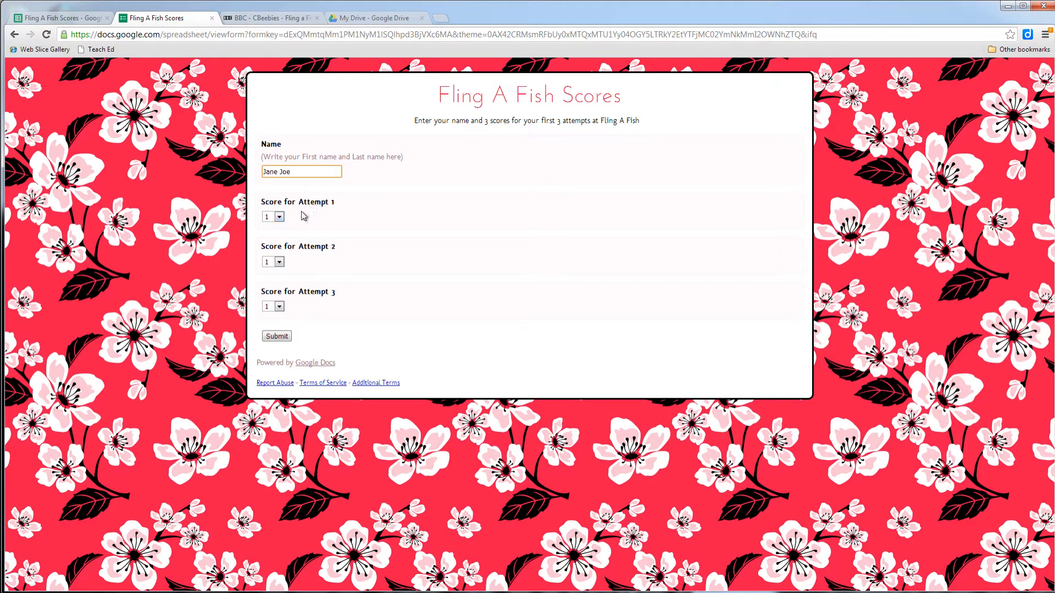
pyautogui.click(272, 217)
pyautogui.click(280, 394)
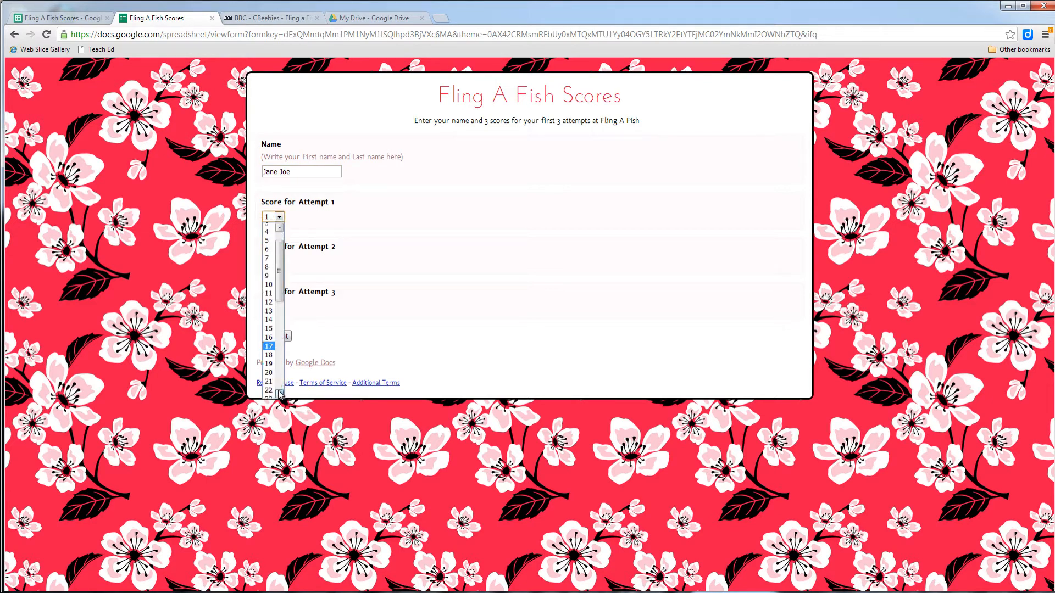
pyautogui.click(270, 386)
# Set the second pupil's Attempt 2 score to 36 and Attempt 3 score to 44
pyautogui.click(272, 262)
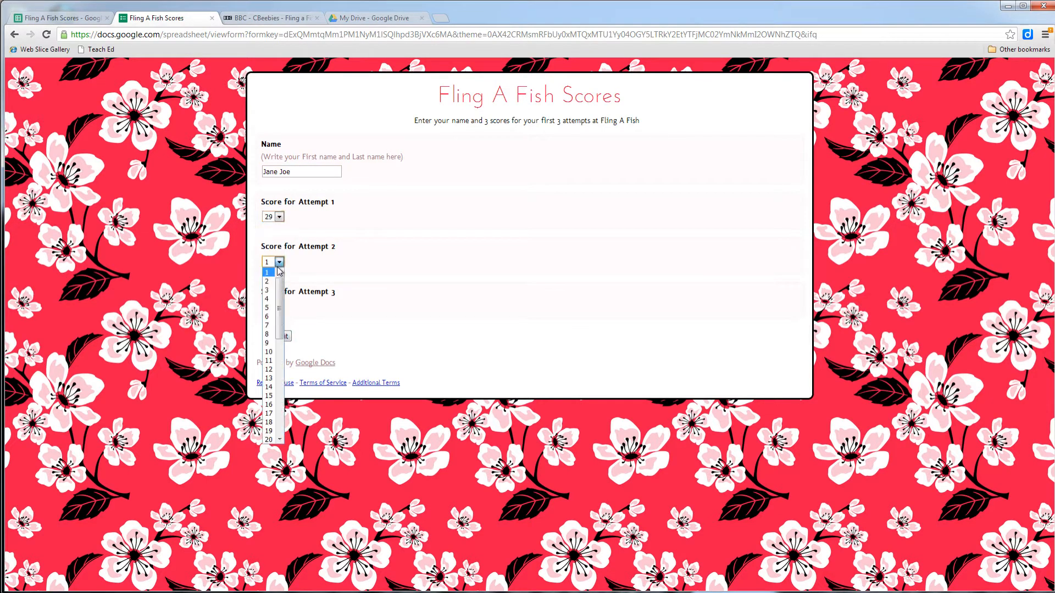
pyautogui.scroll(-6, 274, 373)
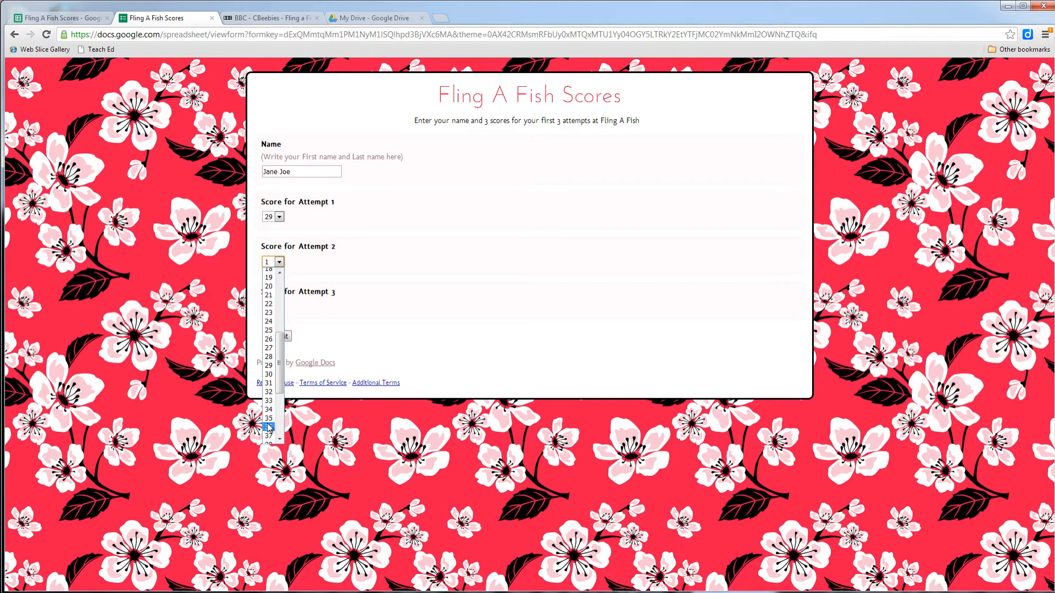
pyautogui.click(269, 427)
pyautogui.click(279, 306)
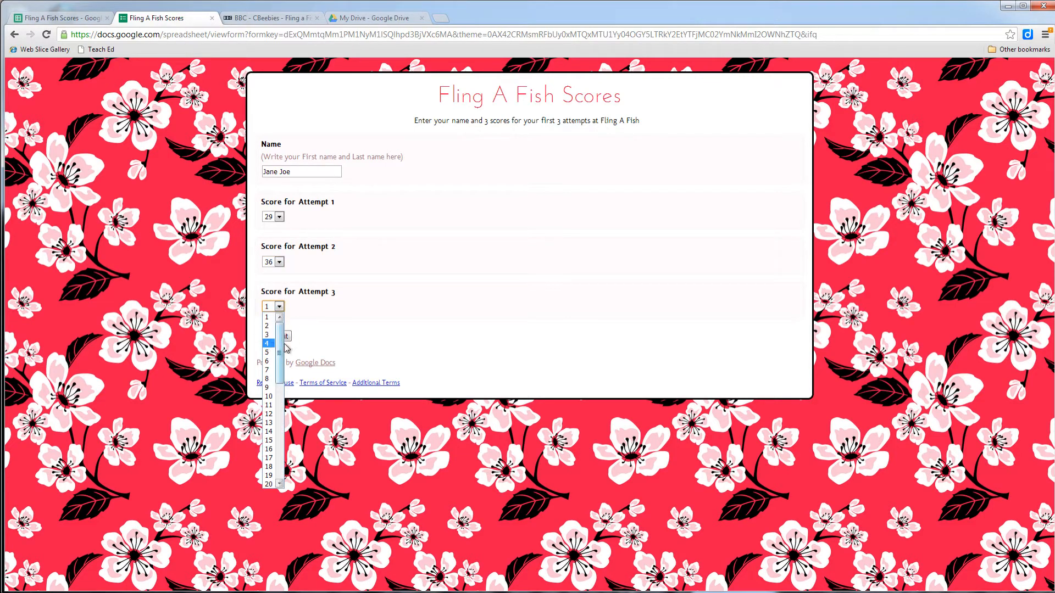
pyautogui.scroll(-8, 269, 352)
pyautogui.click(269, 482)
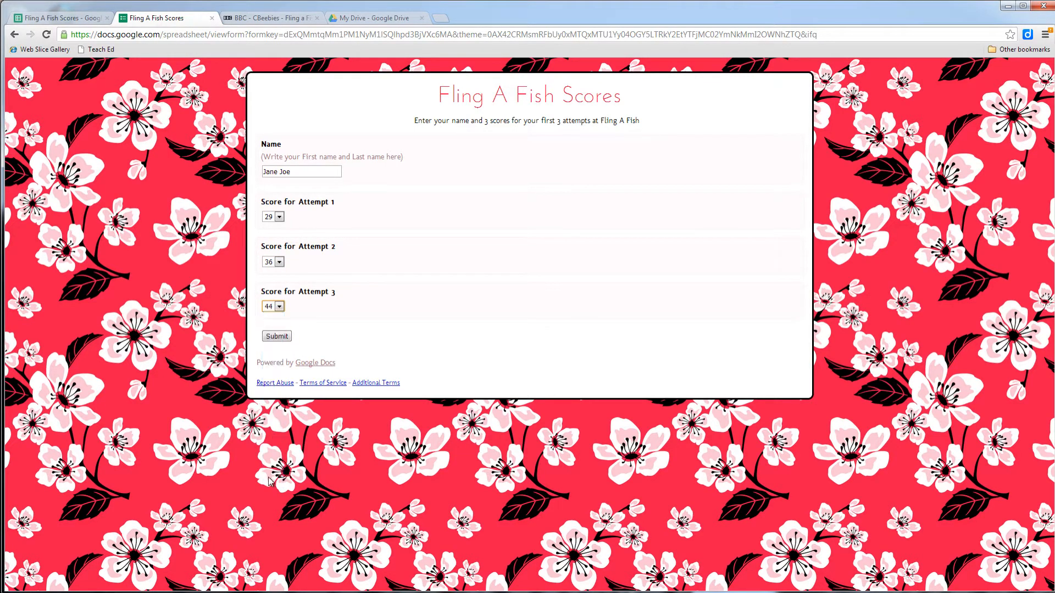
# Submit the second score response and view its entry in the Fling A Fish Scores spreadsheet
pyautogui.click(278, 337)
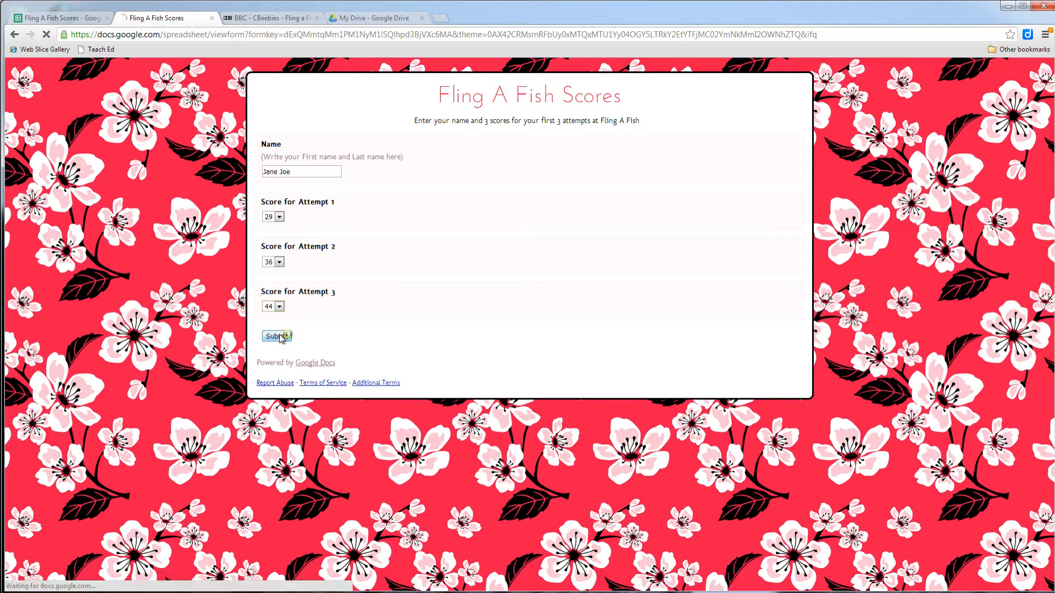
pyautogui.click(42, 18)
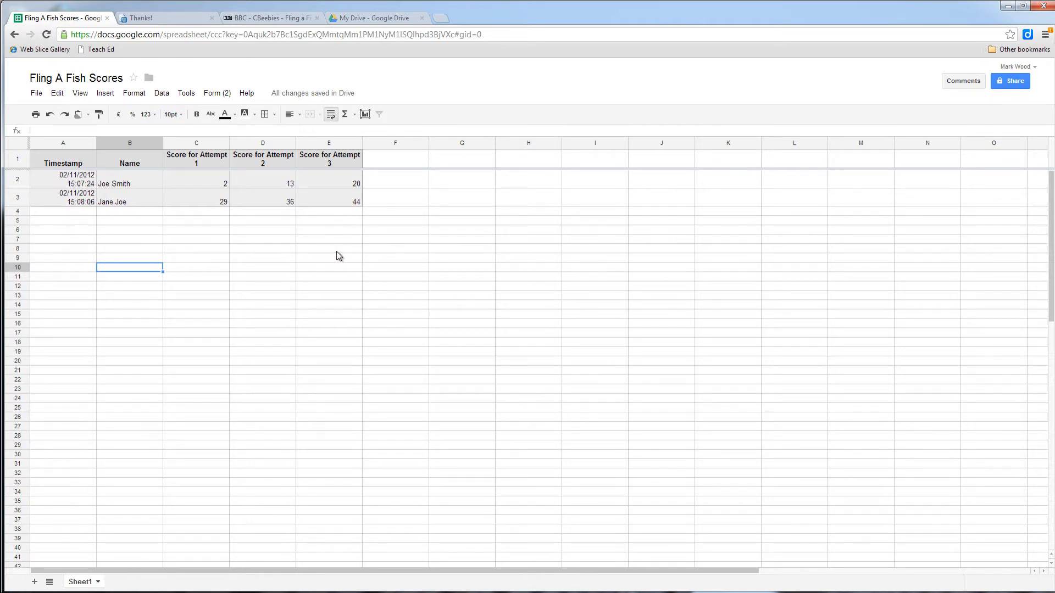
# Open a new blank response form and return to the Fling A Fish Scores spreadsheet
pyautogui.click(171, 21)
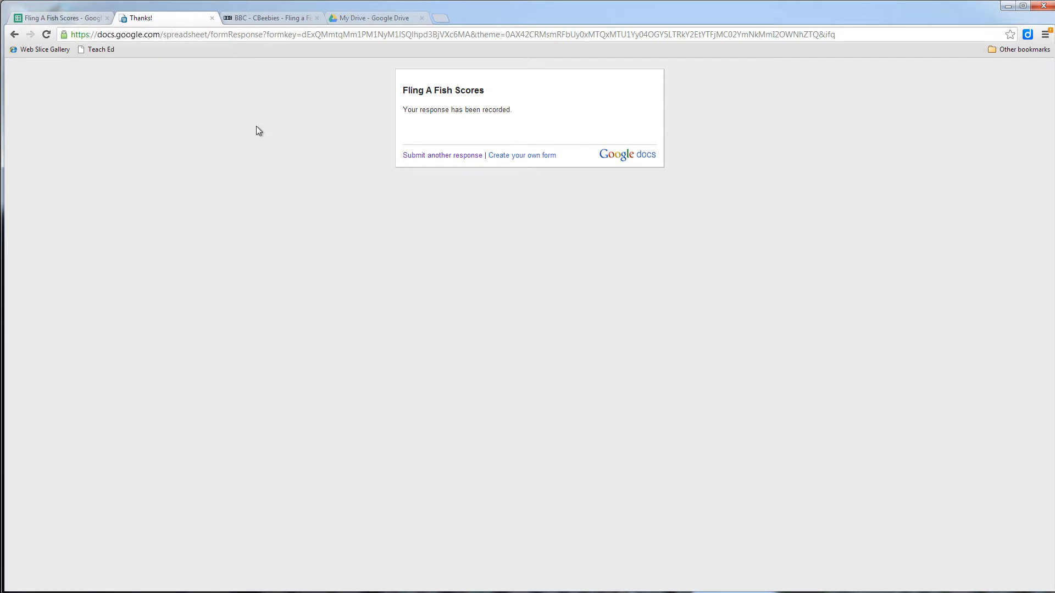
pyautogui.click(434, 156)
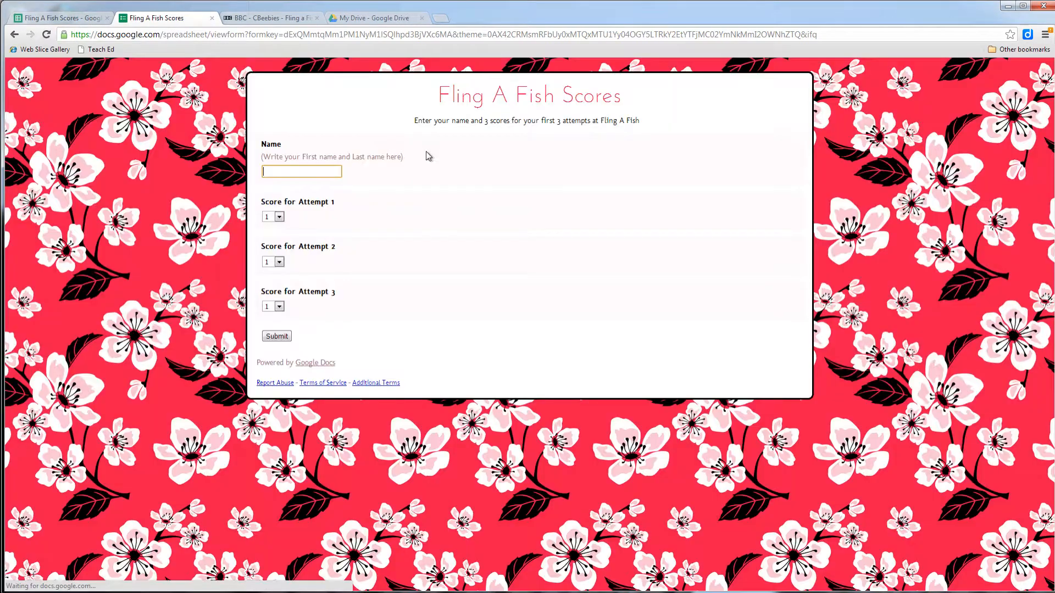
pyautogui.click(85, 22)
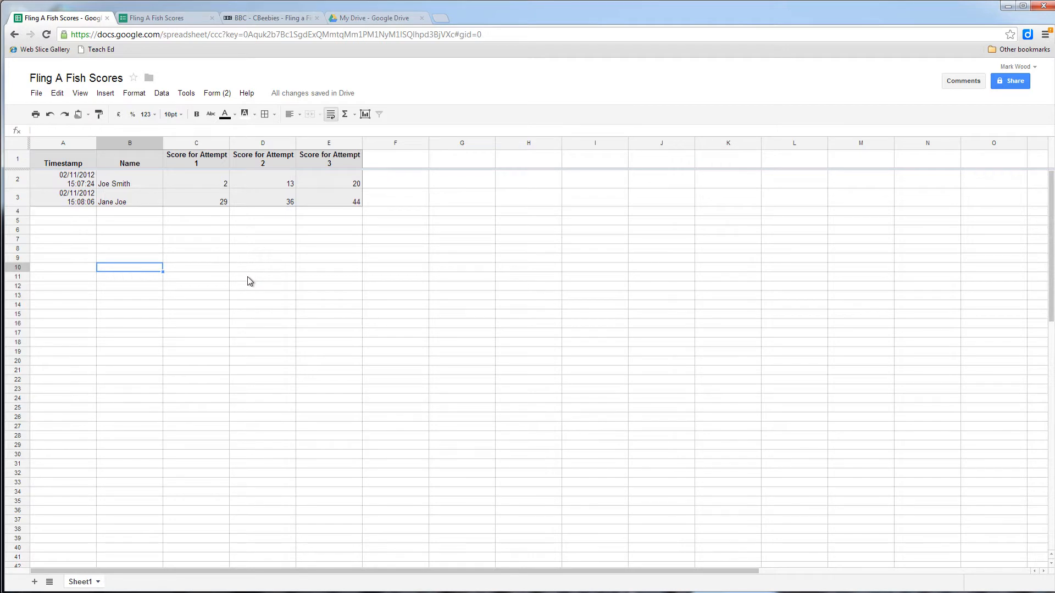
# In Google Drive, open the Spreadsheets folder inside DC_2012 and Year_8
pyautogui.click(345, 24)
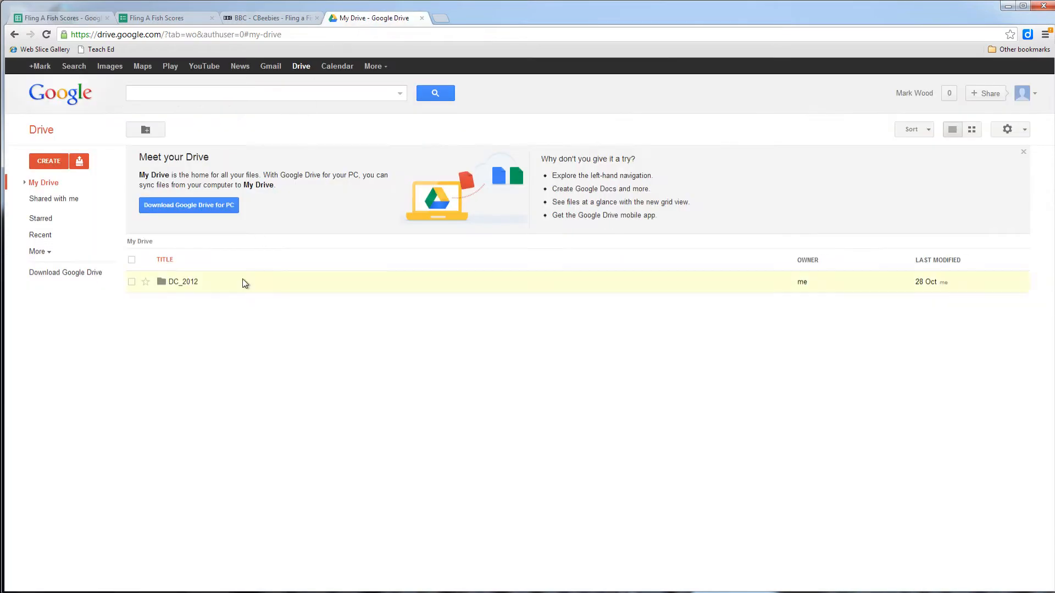
pyautogui.click(181, 283)
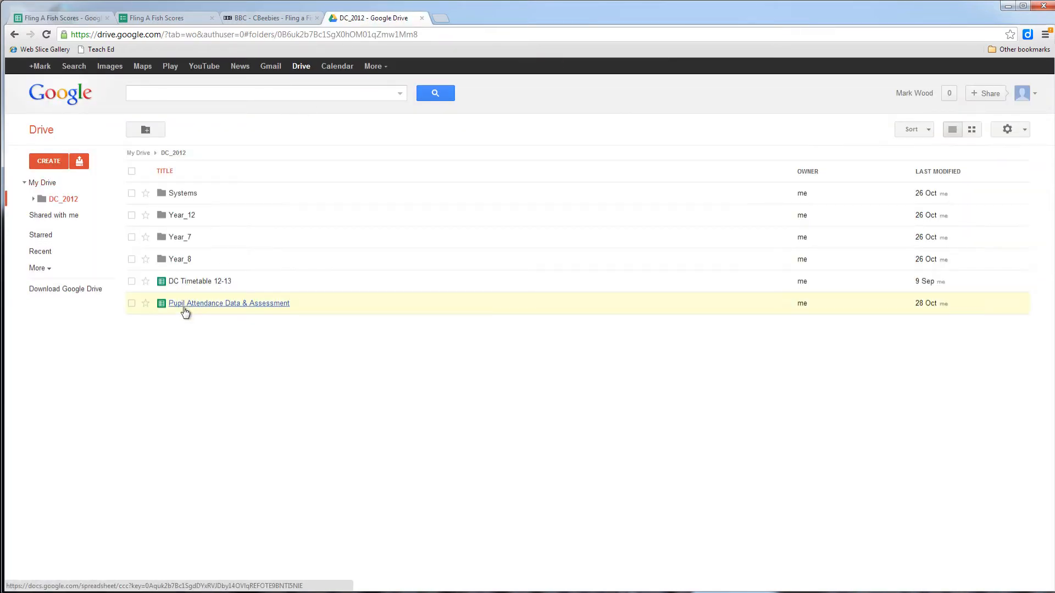
pyautogui.click(181, 263)
pyautogui.click(180, 205)
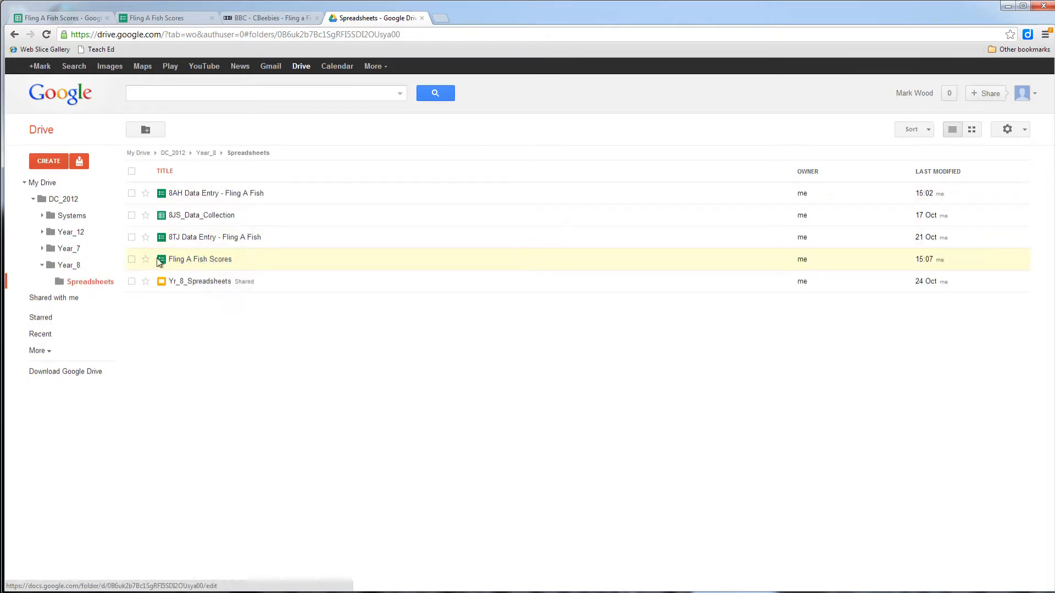
# Download the Fling A Fish Scores form data as a Microsoft Excel (.xlsx) file
pyautogui.click(132, 259)
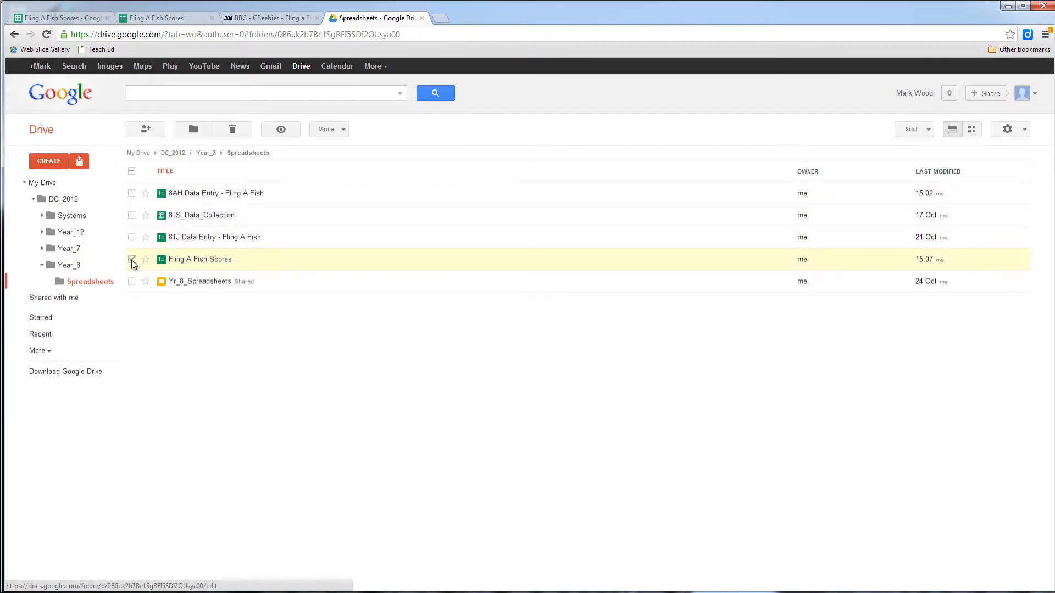
pyautogui.click(343, 132)
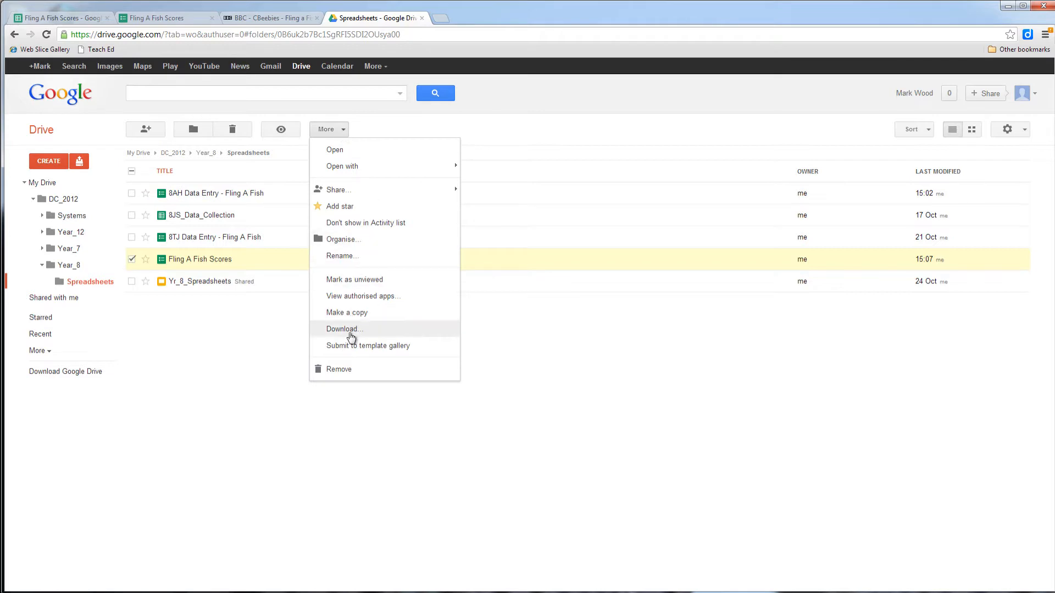
pyautogui.click(345, 329)
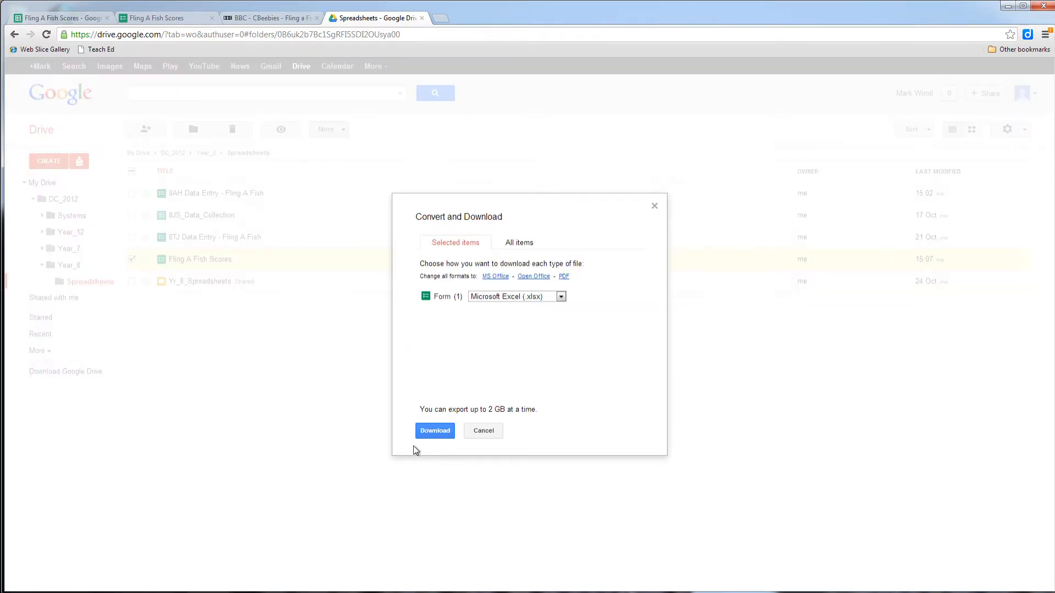
pyautogui.click(434, 432)
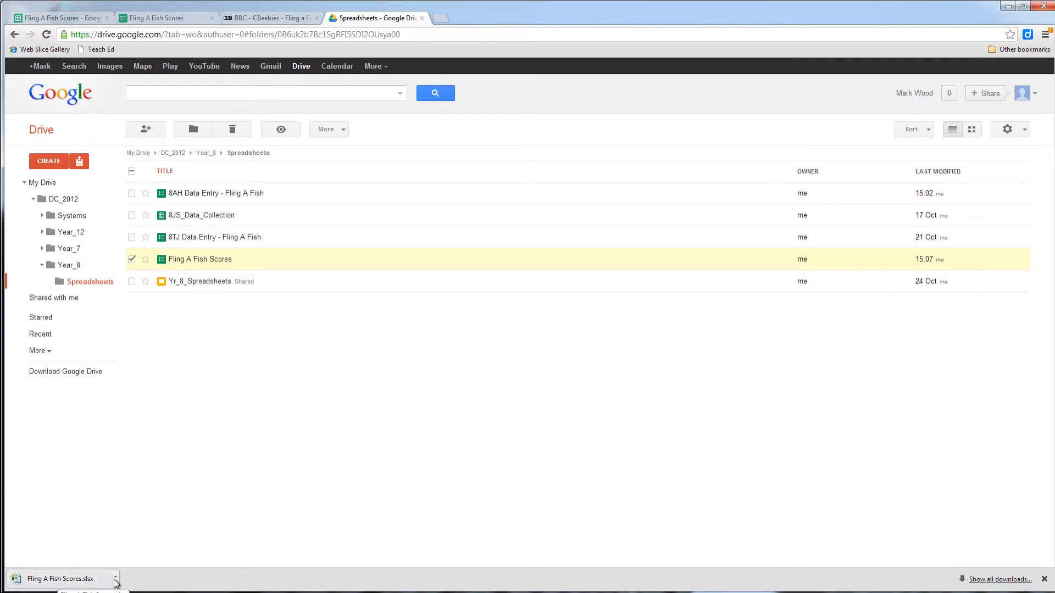
# Open the downloaded Fling A Fish Scores.xlsx in Excel and delete its Timestamp column
pyautogui.click(100, 580)
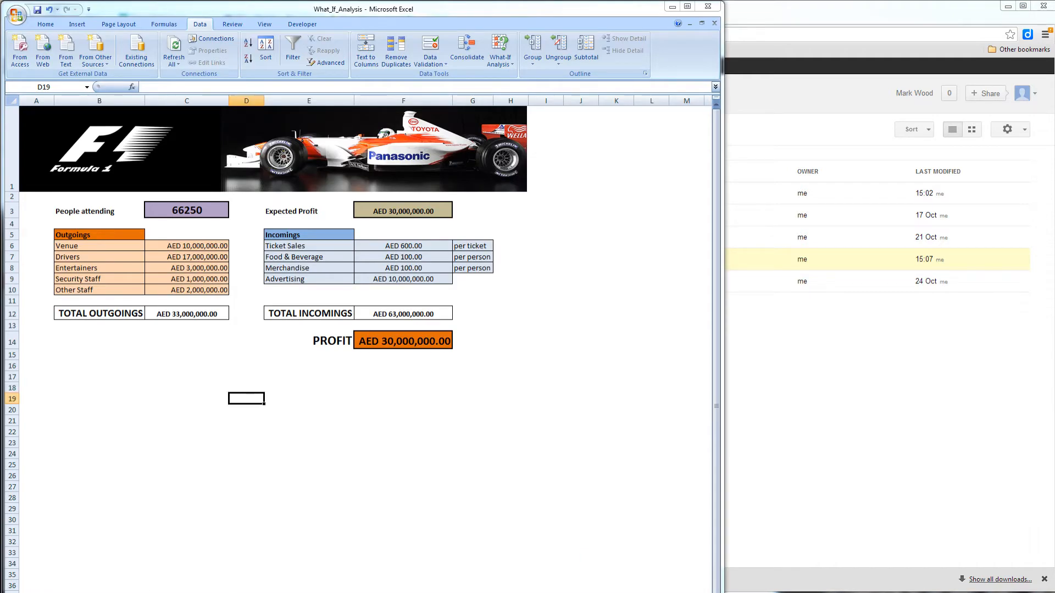
pyautogui.click(273, 163)
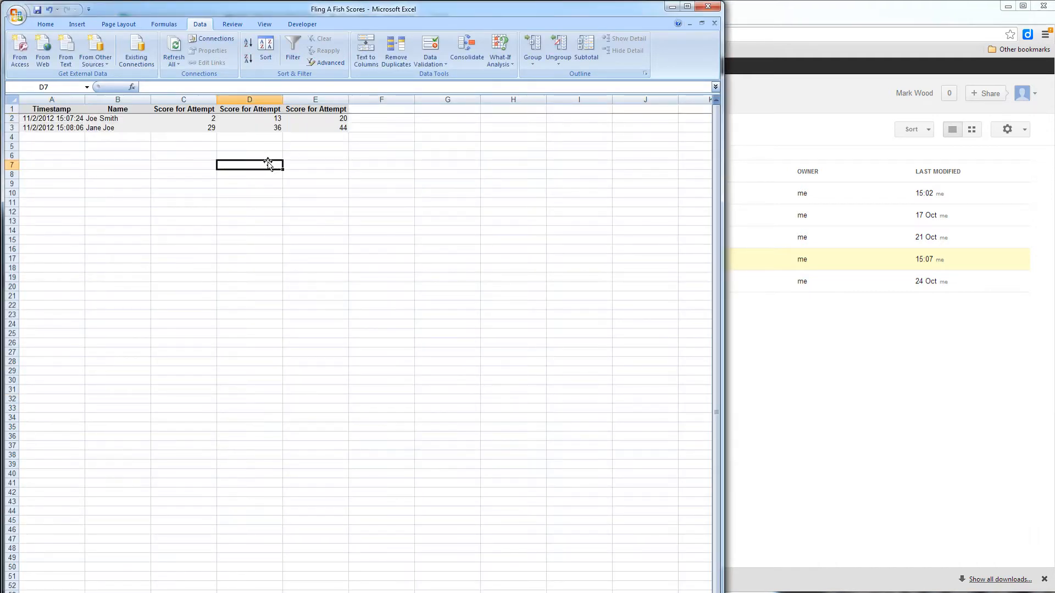
pyautogui.rightClick(53, 100)
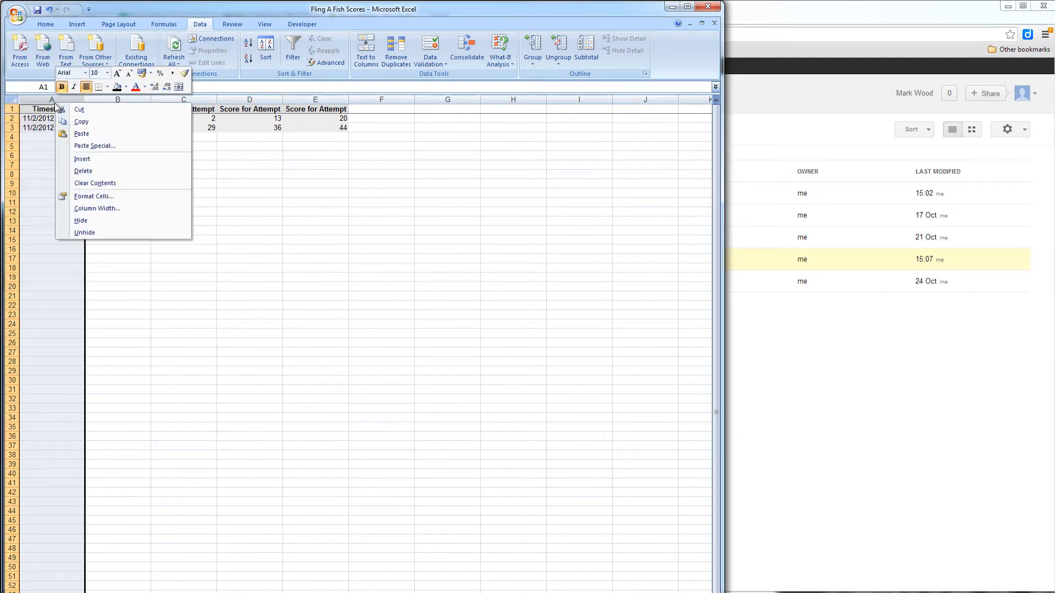
pyautogui.click(100, 176)
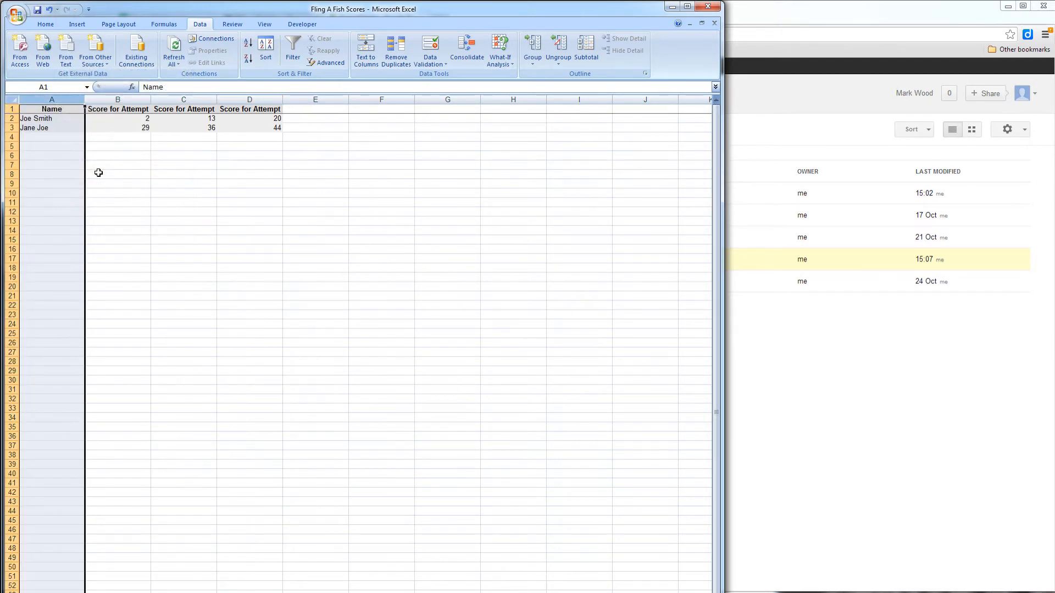
pyautogui.click(154, 230)
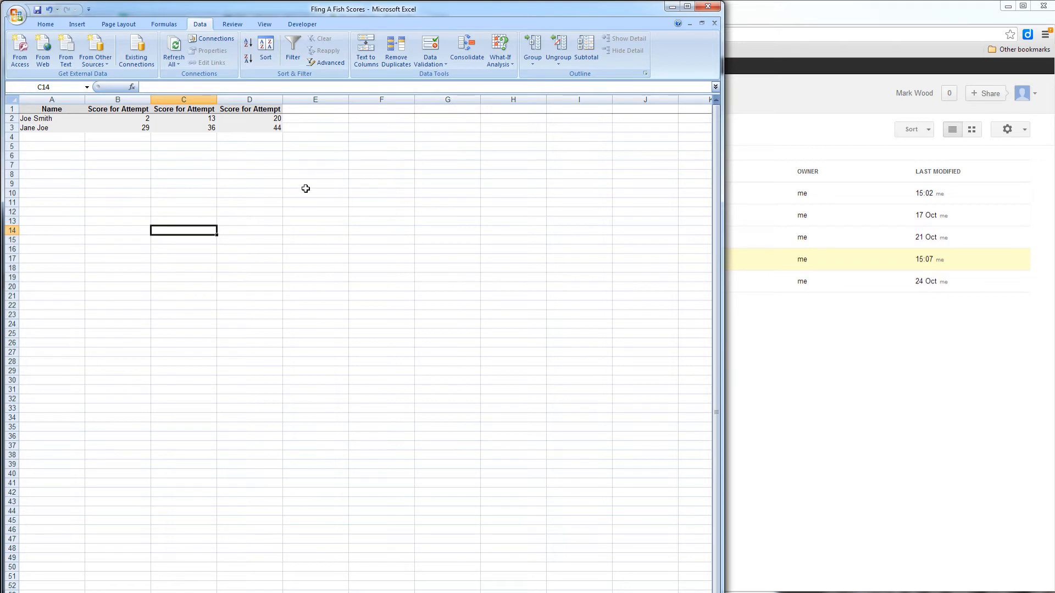
# Close the Fling A Fish Scores workbook without saving the changes
pyautogui.click(708, 6)
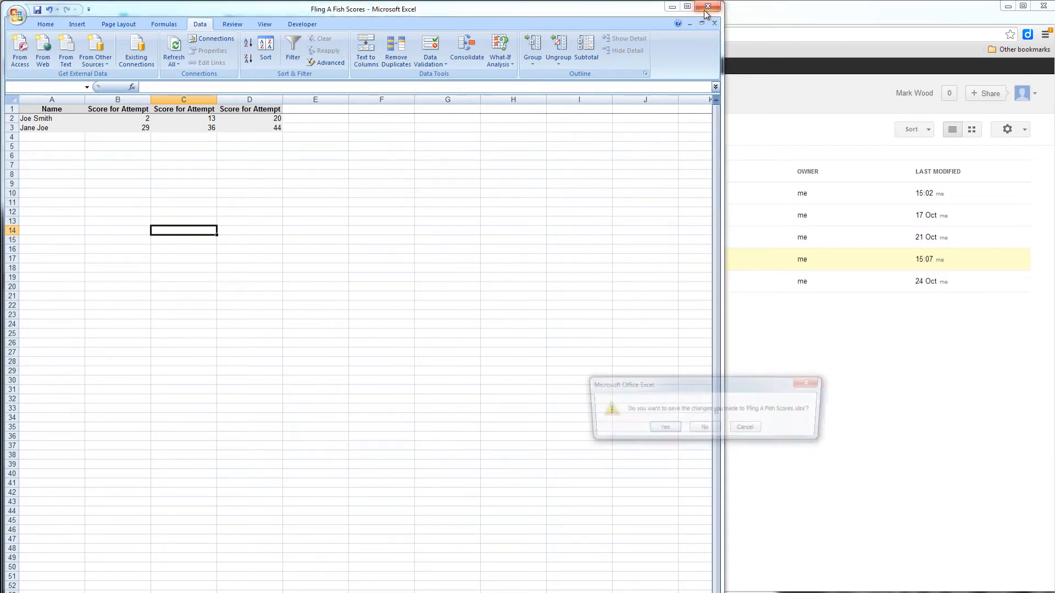
pyautogui.click(706, 429)
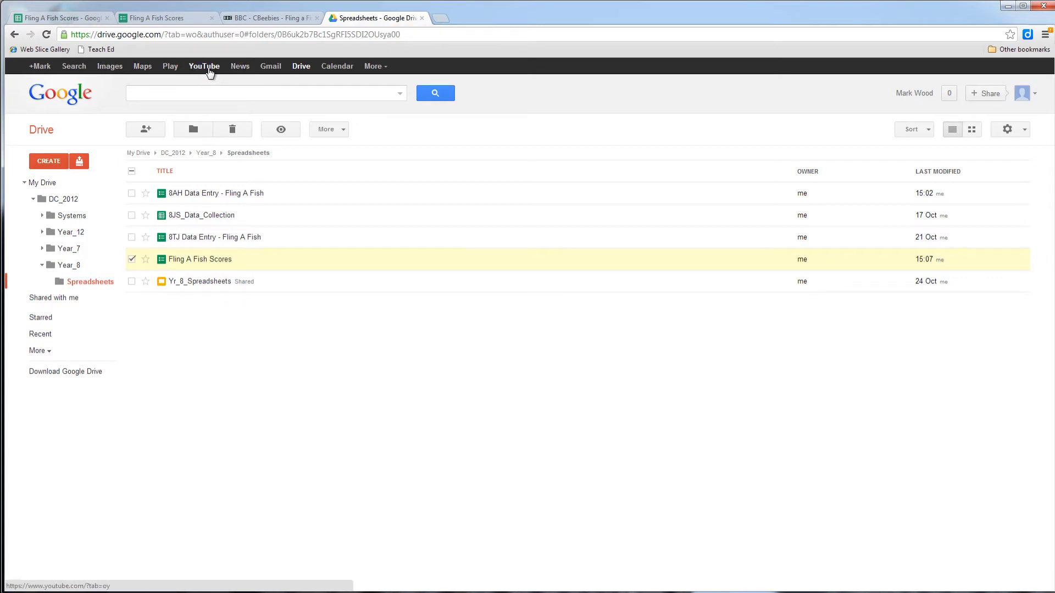
# Return to the My Drive root in Google Drive and create a new form
pyautogui.click(303, 76)
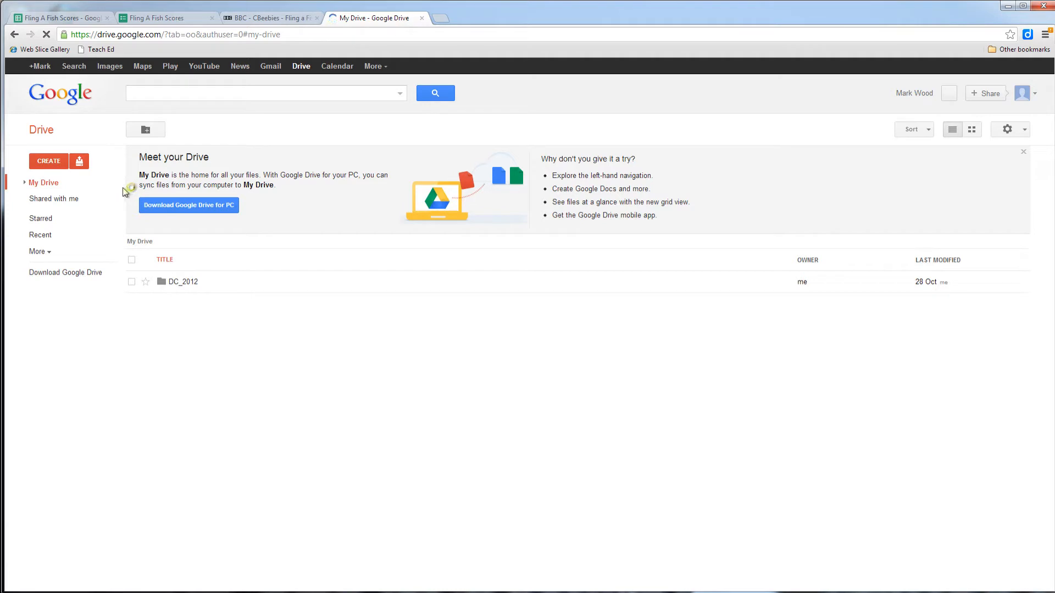
pyautogui.click(57, 166)
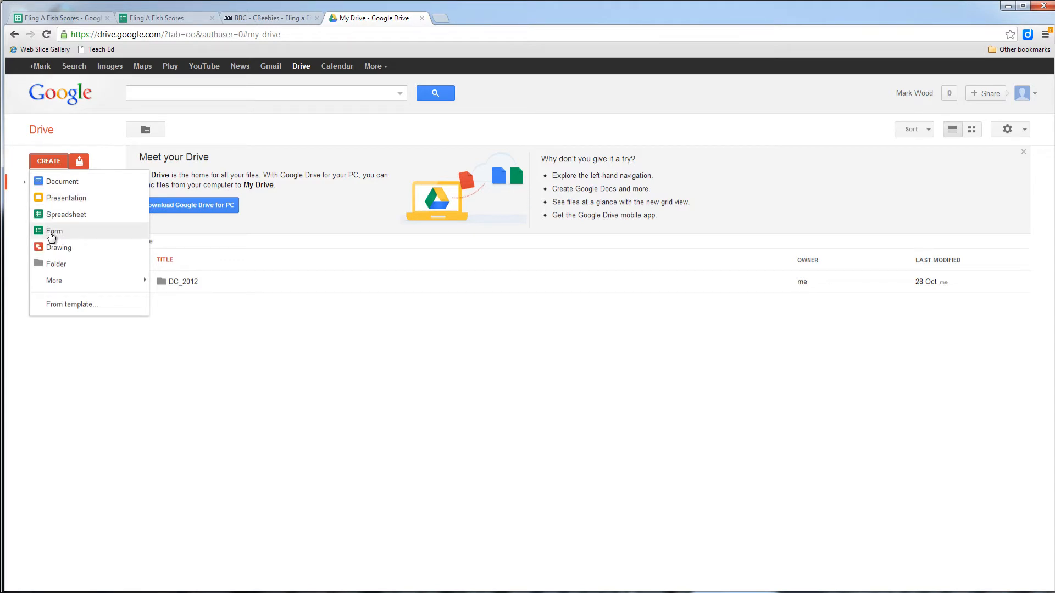
pyautogui.click(51, 235)
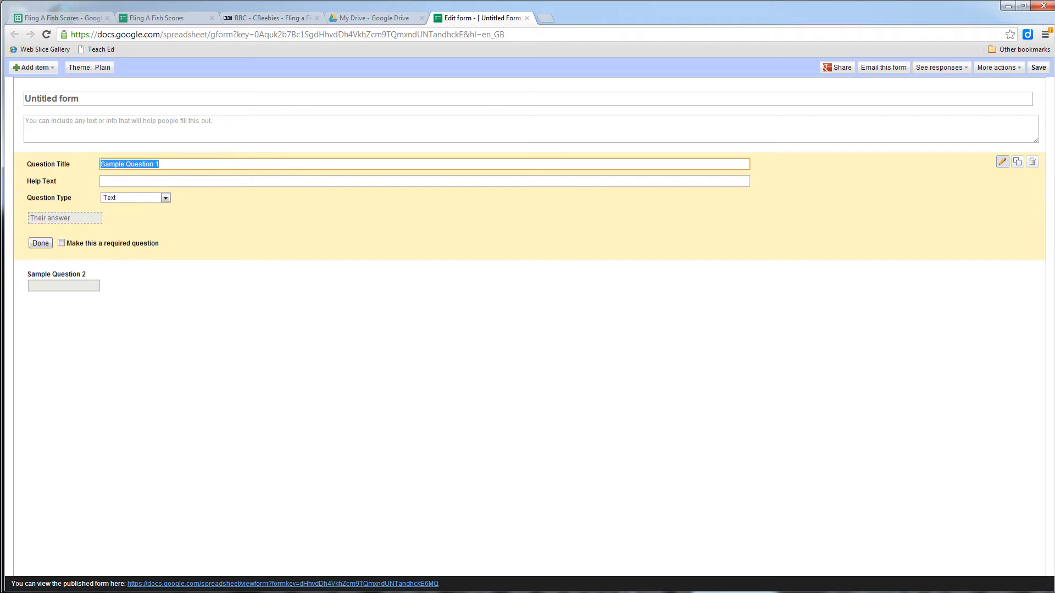
# Title the form "Fling A Fish Game" with the description "Enter your name and 3 scores for your first 3 attempts at Fling A Fish"
pyautogui.moveTo(80, 99); pyautogui.dragTo(22, 105)
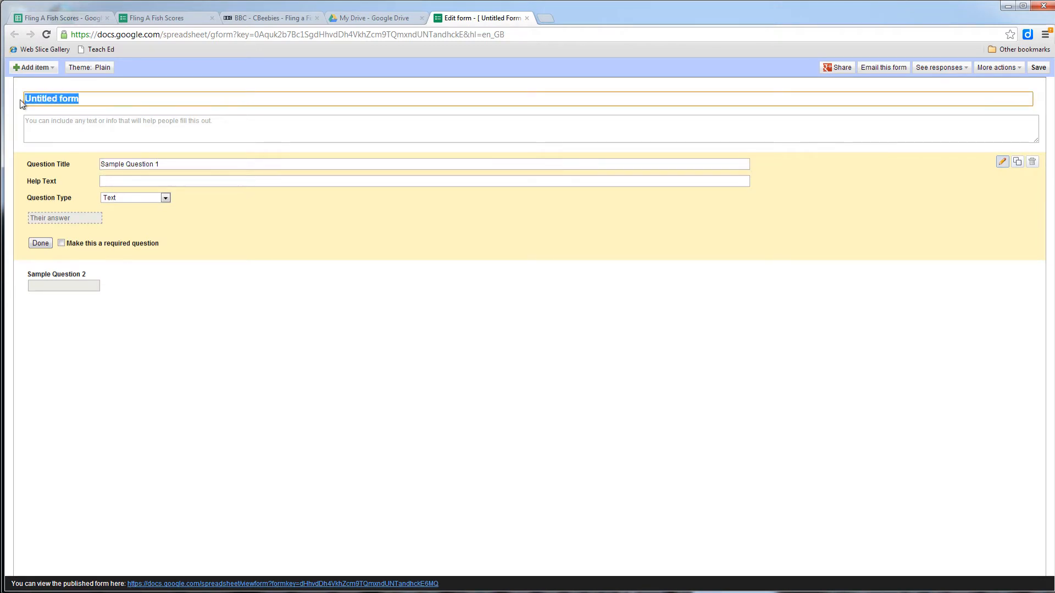
pyautogui.write('Fling A Fish Game')
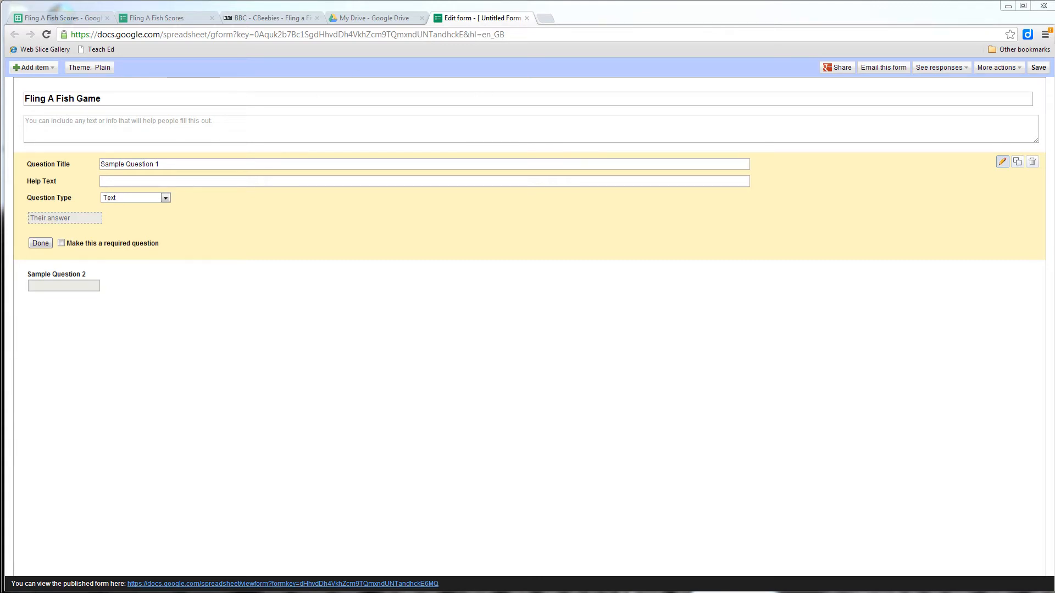
pyautogui.click(204, 124)
pyautogui.write('Enter your name and 3 scores for your first 3 attempts at Fling A Fish')
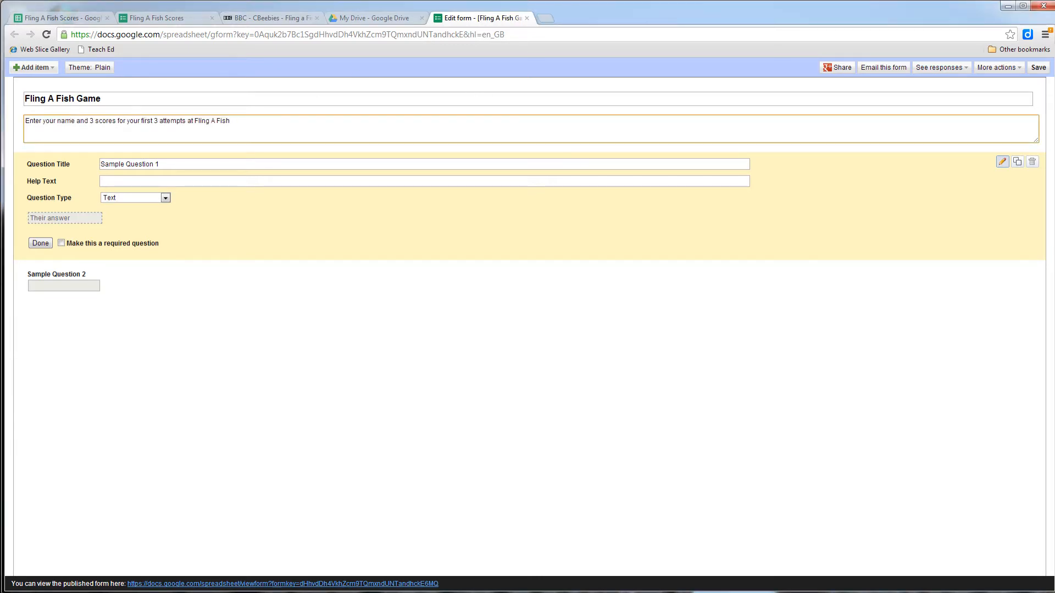
# Make the first question a Text question titled "Name" with the help text "(Write your first and last name)"
pyautogui.click(226, 164)
pyautogui.hotkey('ctrl', 'a')
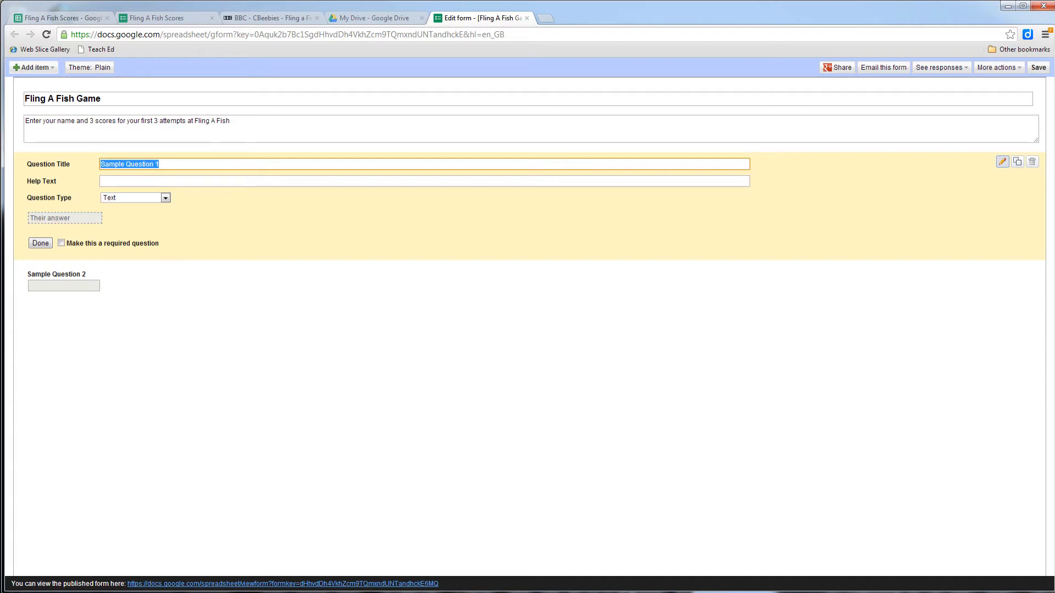
pyautogui.write('Name')
pyautogui.click(109, 181)
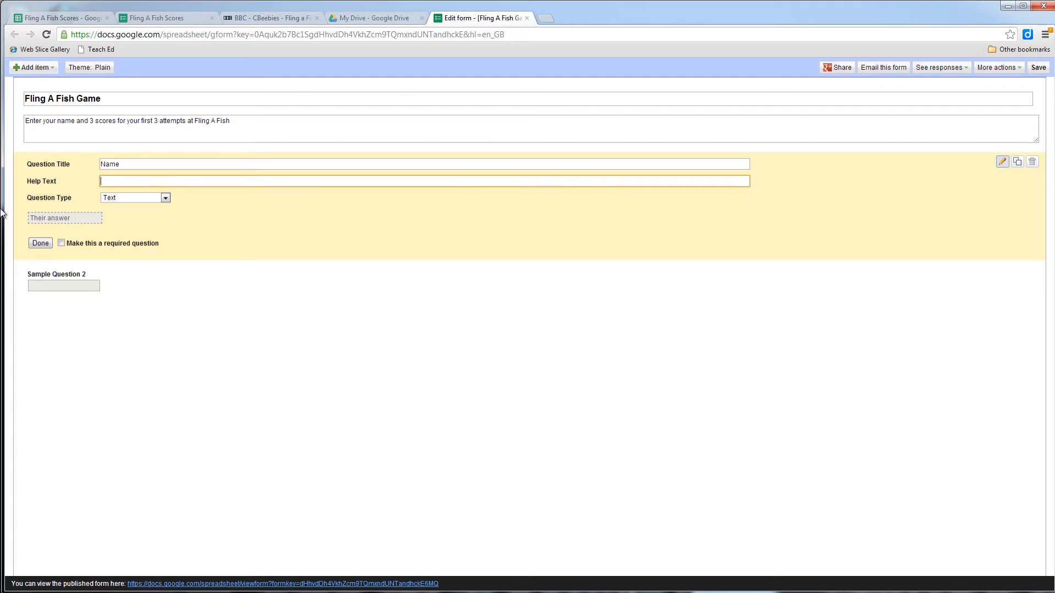
pyautogui.write('(W')
pyautogui.write('irtit')
pyautogui.write('ite your first and')
pyautogui.write(' last name')
pyautogui.write(')')
pyautogui.click(163, 198)
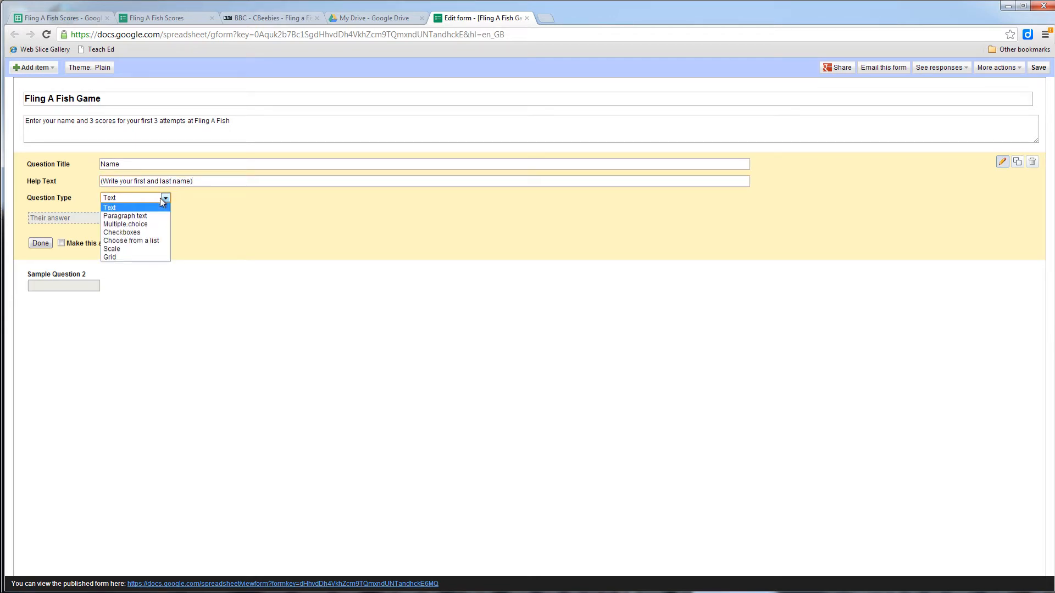
pyautogui.click(219, 232)
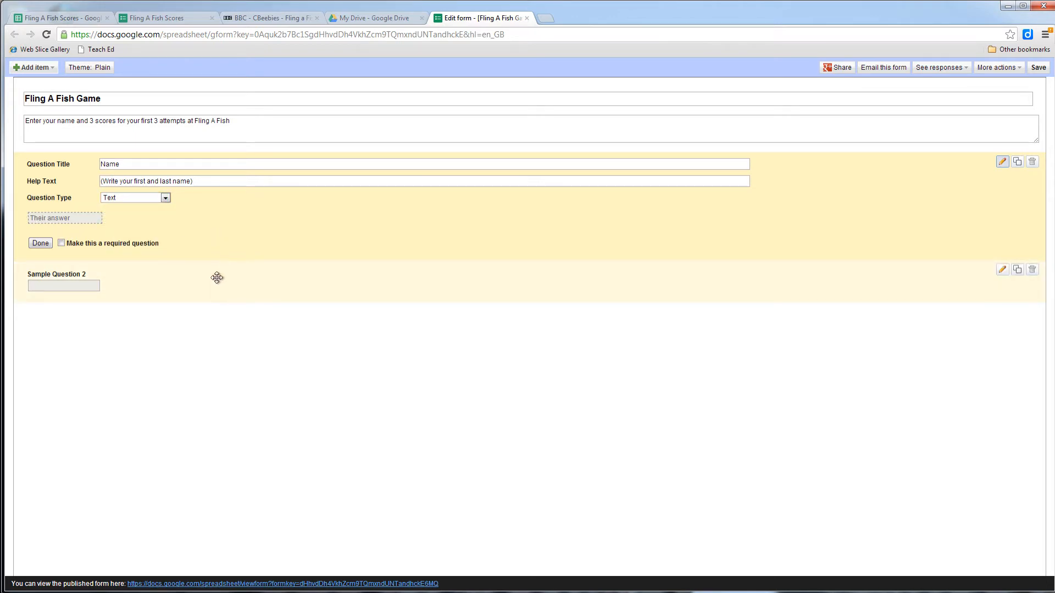
# Open Sample Question 2 for editing and retitle it "Score Attempt 1"
pyautogui.click(1002, 270)
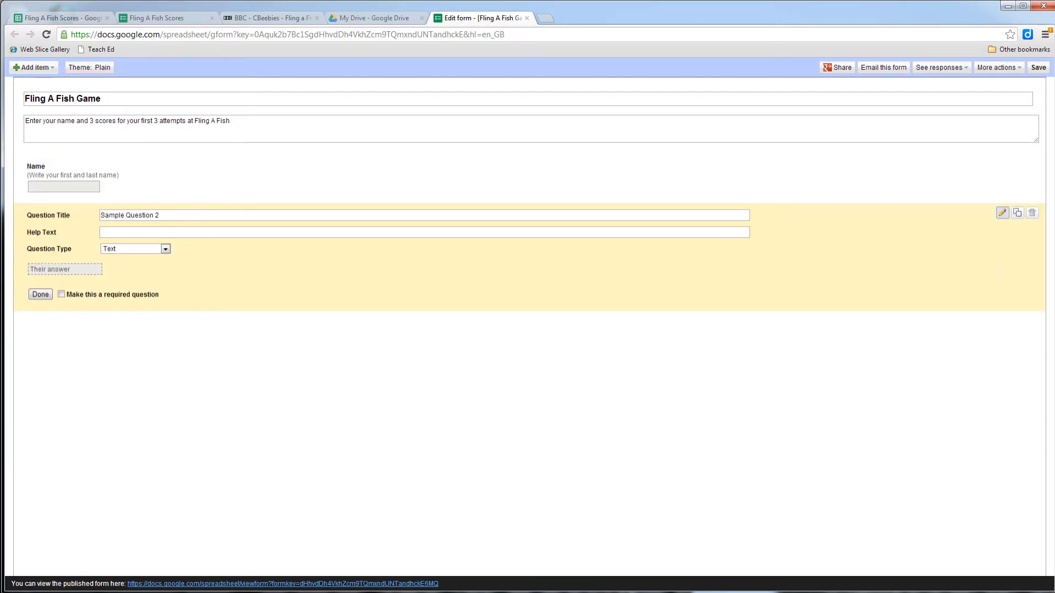
pyautogui.moveTo(170, 215); pyautogui.dragTo(71, 216)
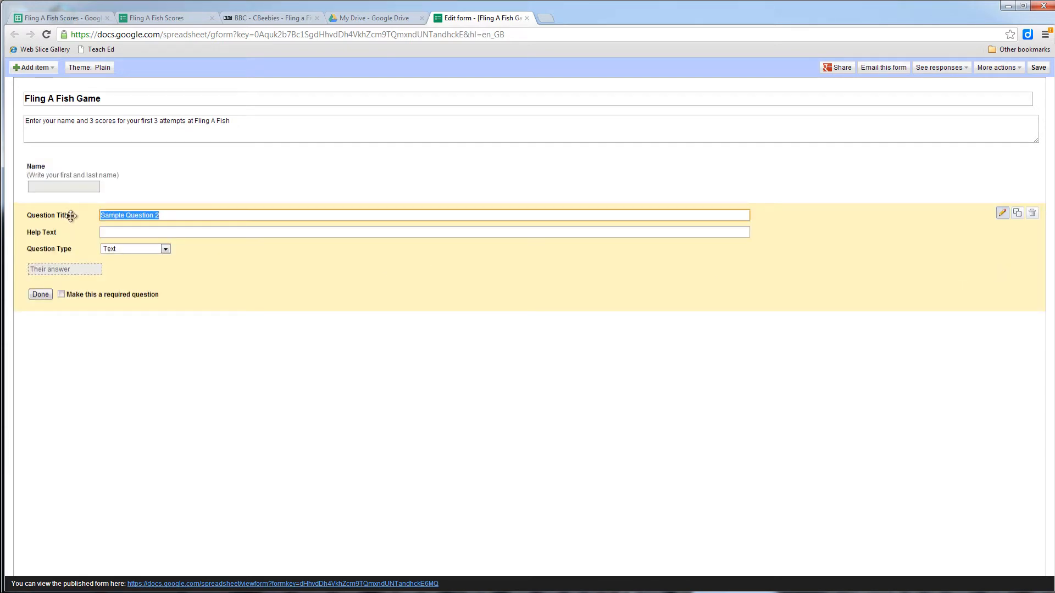
pyautogui.write('Scor Attempt 1')
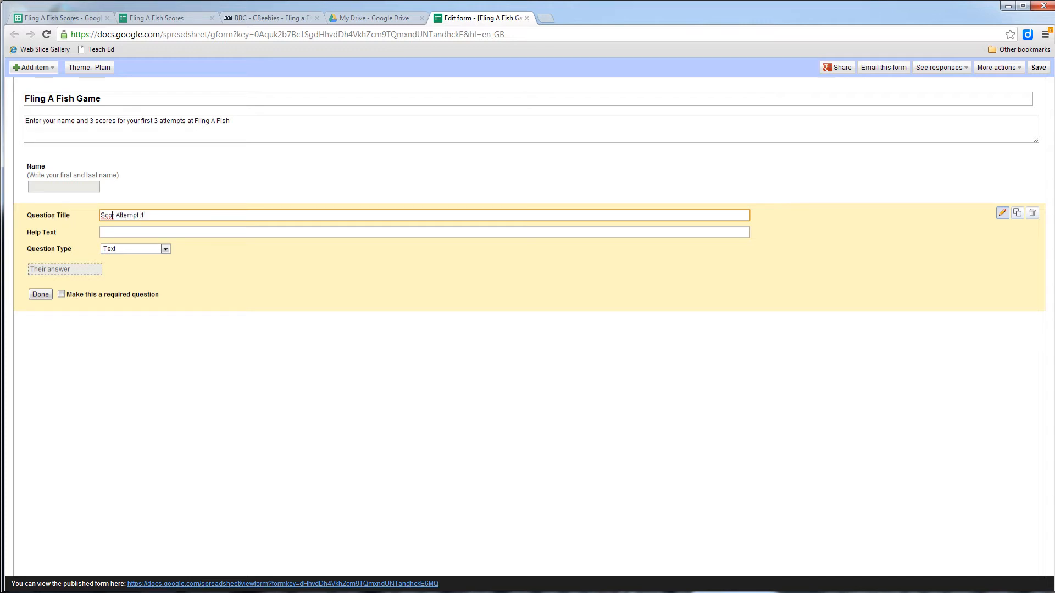
pyautogui.write('e')
pyautogui.press('Tab')
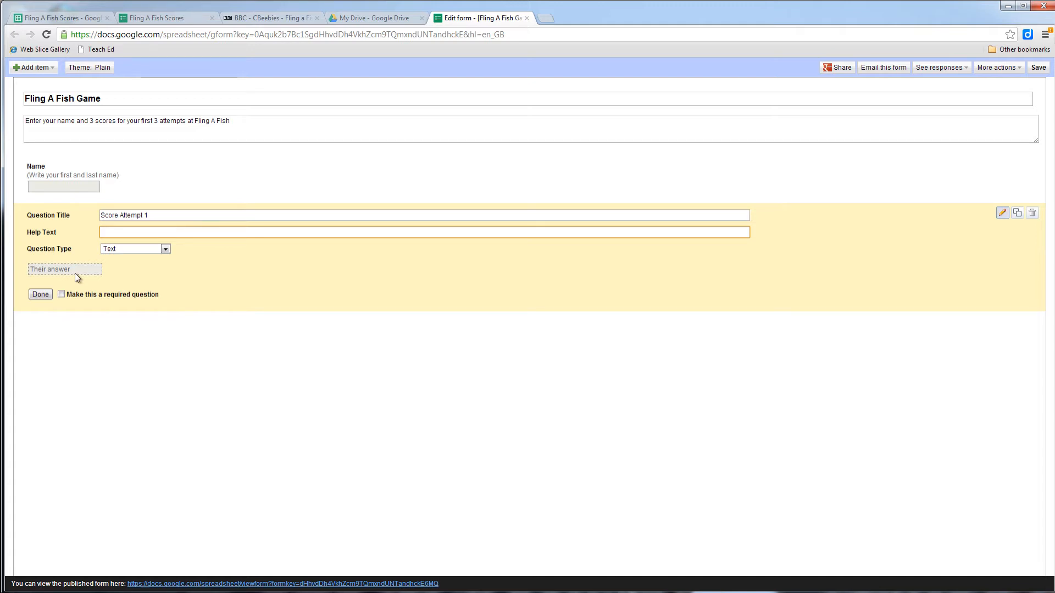
# Look at the Attempt 1 score choices in the published Fling A Fish Scores form, and return to the form editor
pyautogui.click(165, 250)
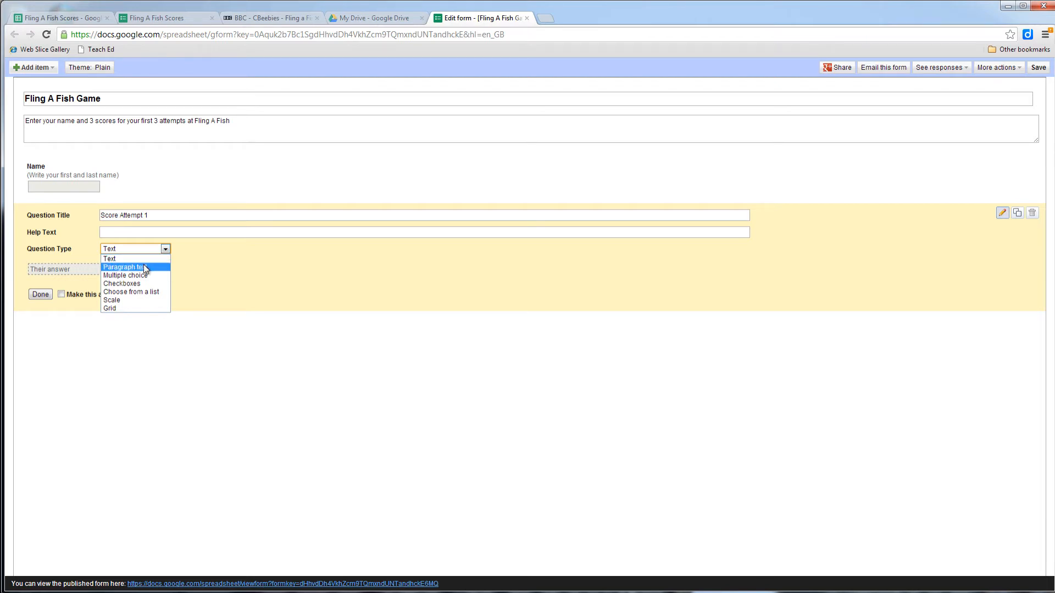
pyautogui.click(165, 16)
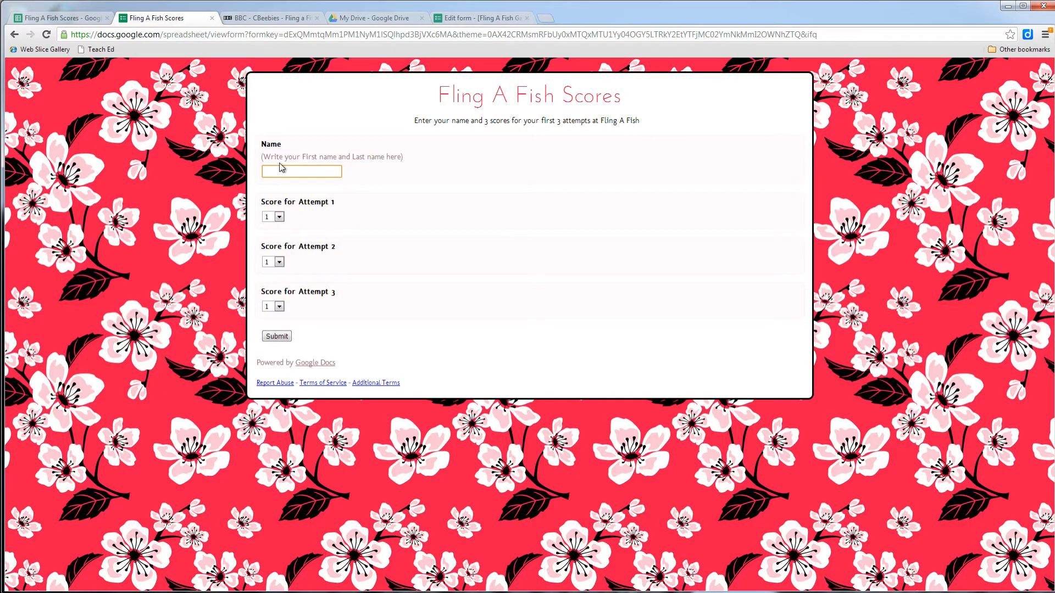
pyautogui.click(279, 218)
pyautogui.moveTo(281, 284); pyautogui.dragTo(288, 227)
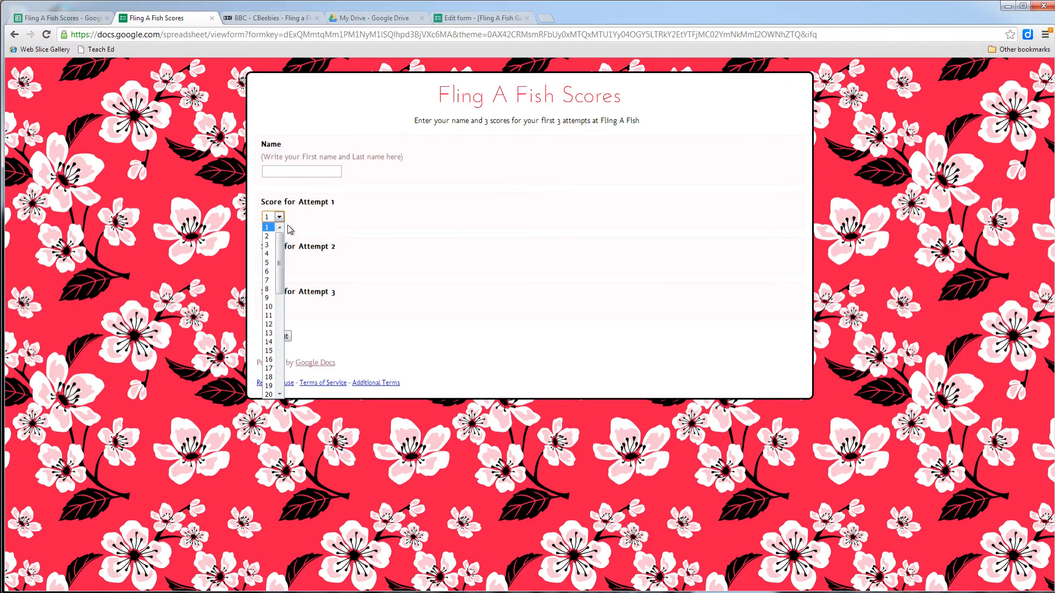
pyautogui.click(455, 20)
# Set the Score Attempt 1 question type to Choose from a list and add the whole numbers 0 to 12 as options
pyautogui.click(166, 249)
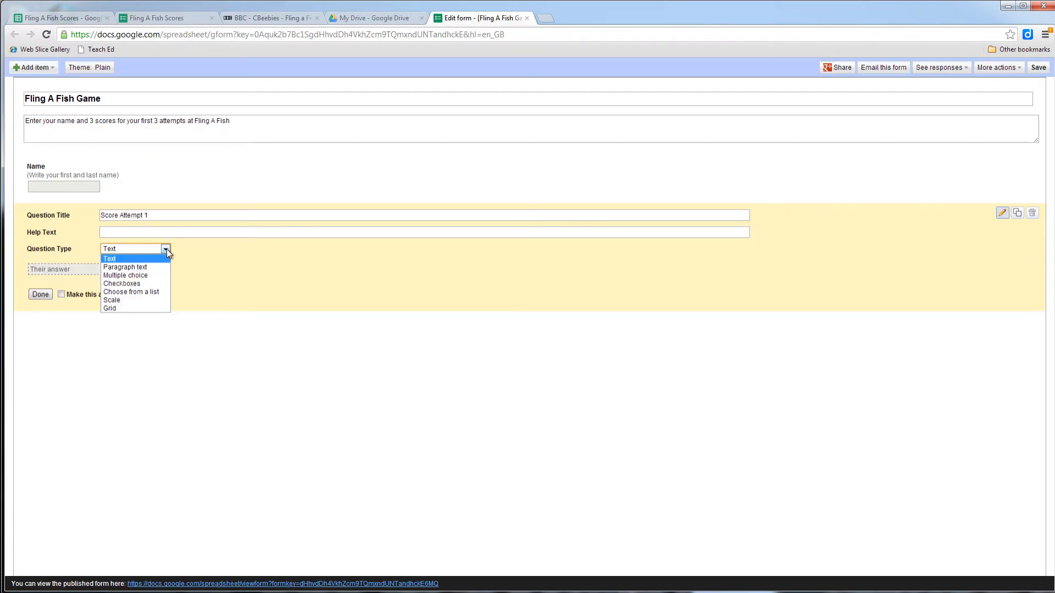
pyautogui.click(142, 291)
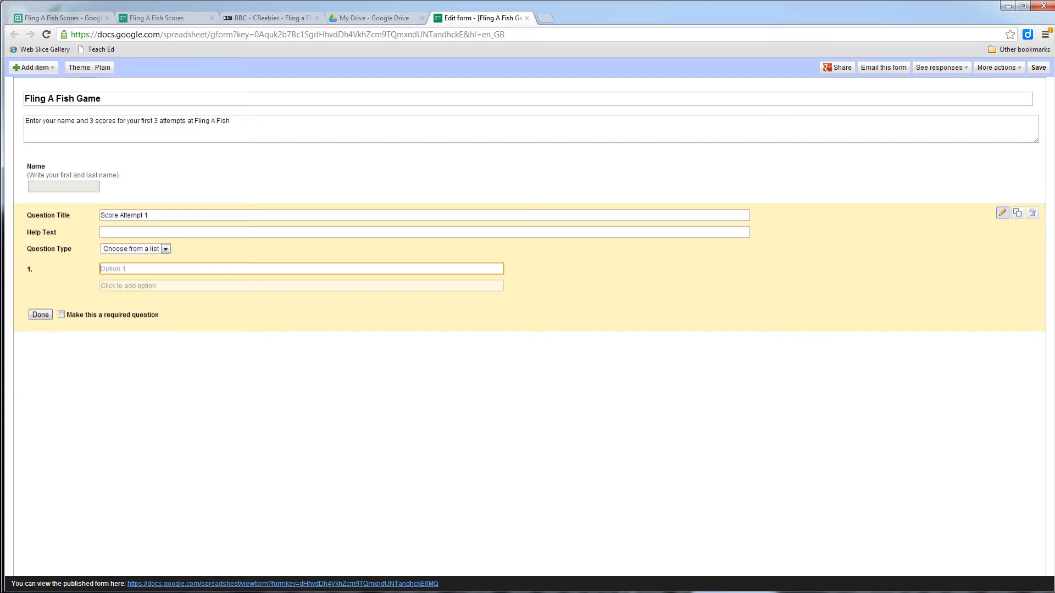
pyautogui.write('0')
pyautogui.press('Return')
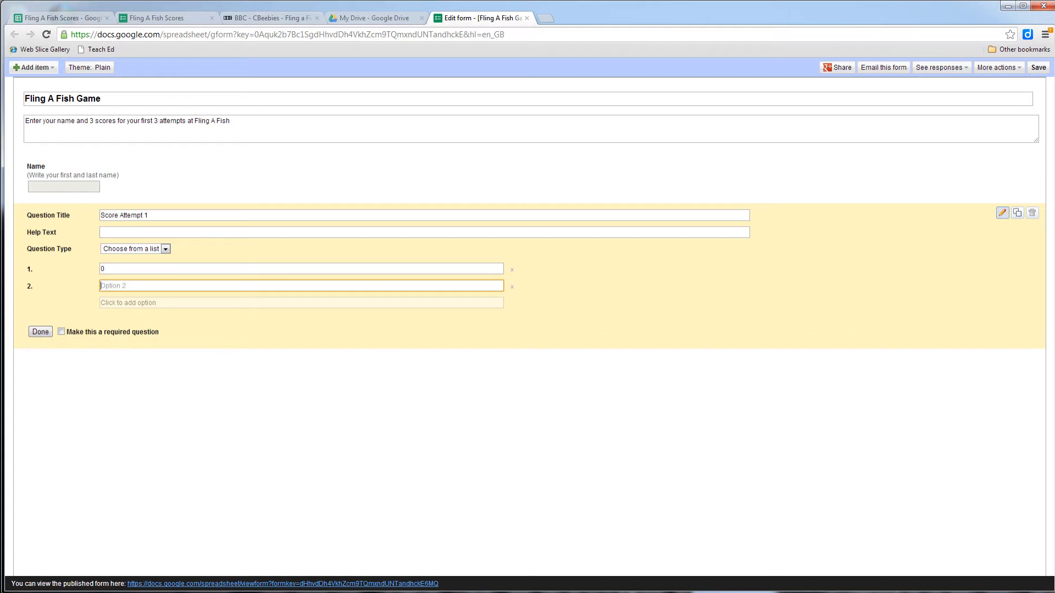
pyautogui.write('1')
pyautogui.press('Return')
pyautogui.write('2')
pyautogui.press('Return')
pyautogui.write('3')
pyautogui.press('Return')
pyautogui.write('4')
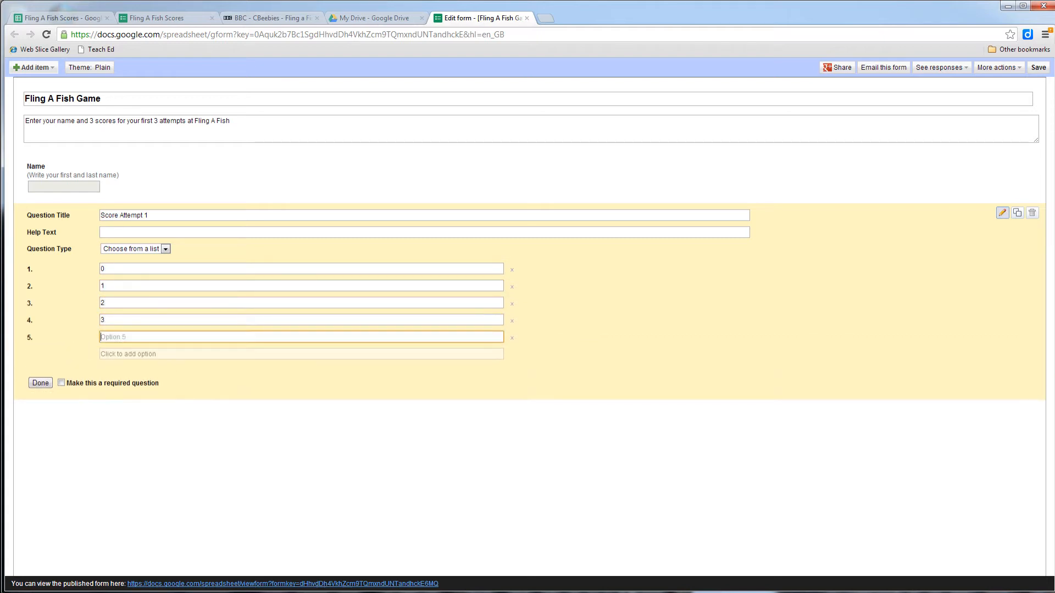
pyautogui.press('Return')
pyautogui.write('5')
pyautogui.press('Return')
pyautogui.write('6')
pyautogui.press('Return')
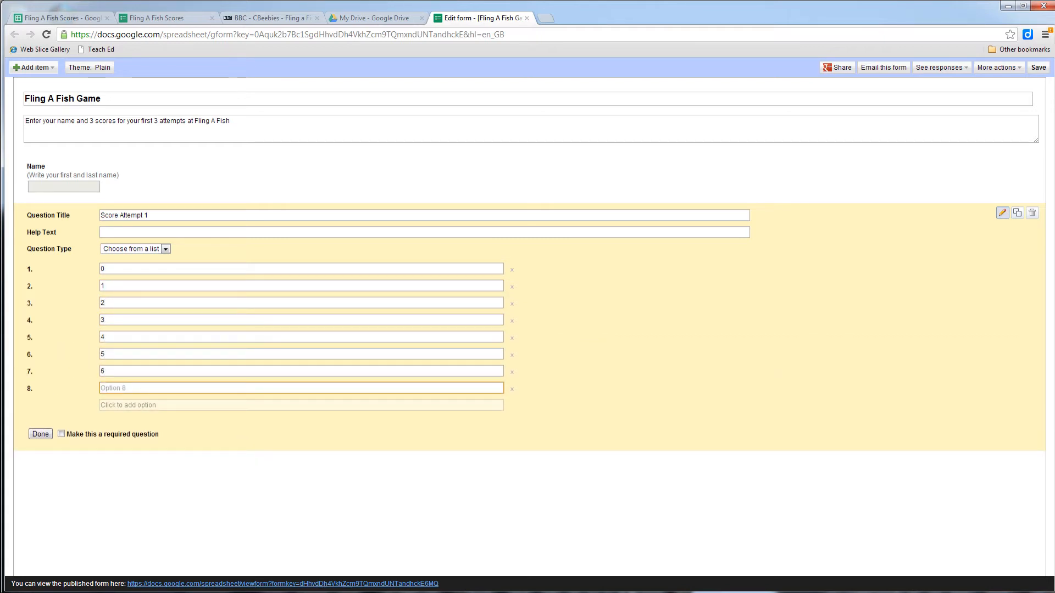
pyautogui.write('7')
pyautogui.press('Return')
pyautogui.write('8')
pyautogui.press('Return')
pyautogui.write('9')
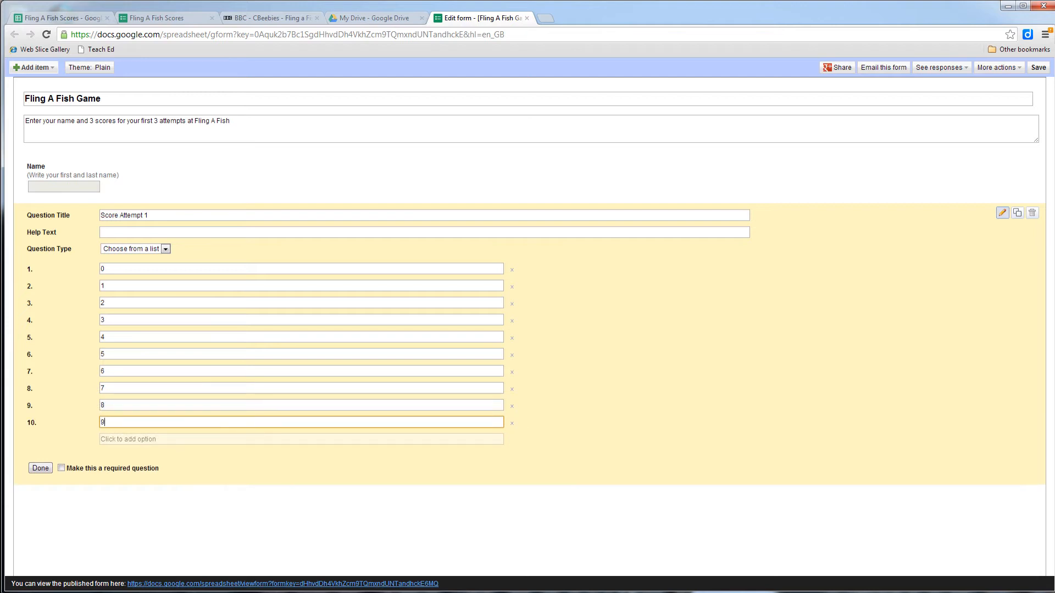
pyautogui.press('Return')
pyautogui.write('10')
pyautogui.press('Return')
pyautogui.write('11')
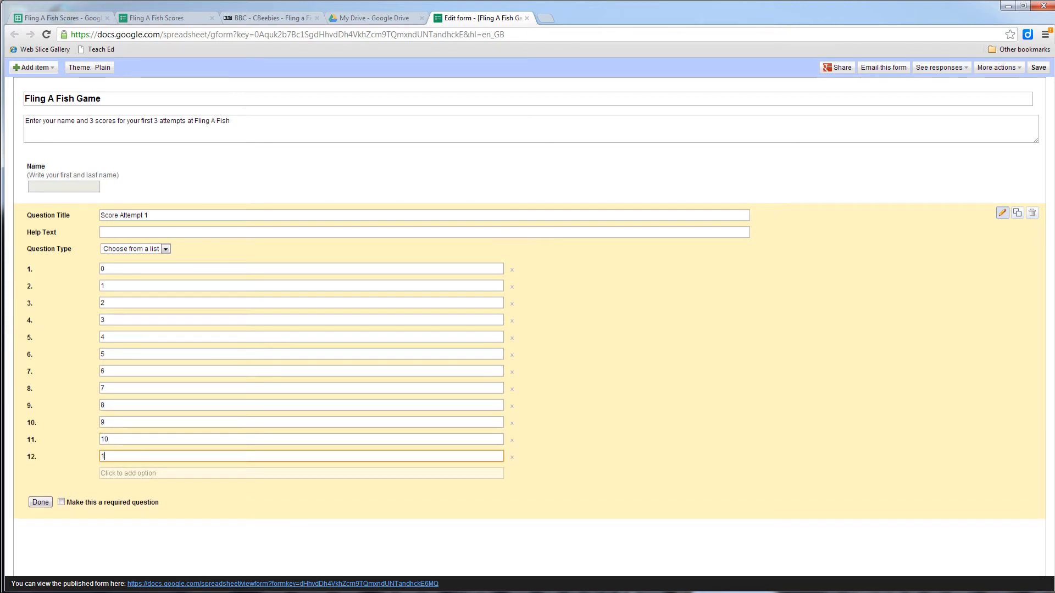
pyautogui.press('Return')
pyautogui.write('12')
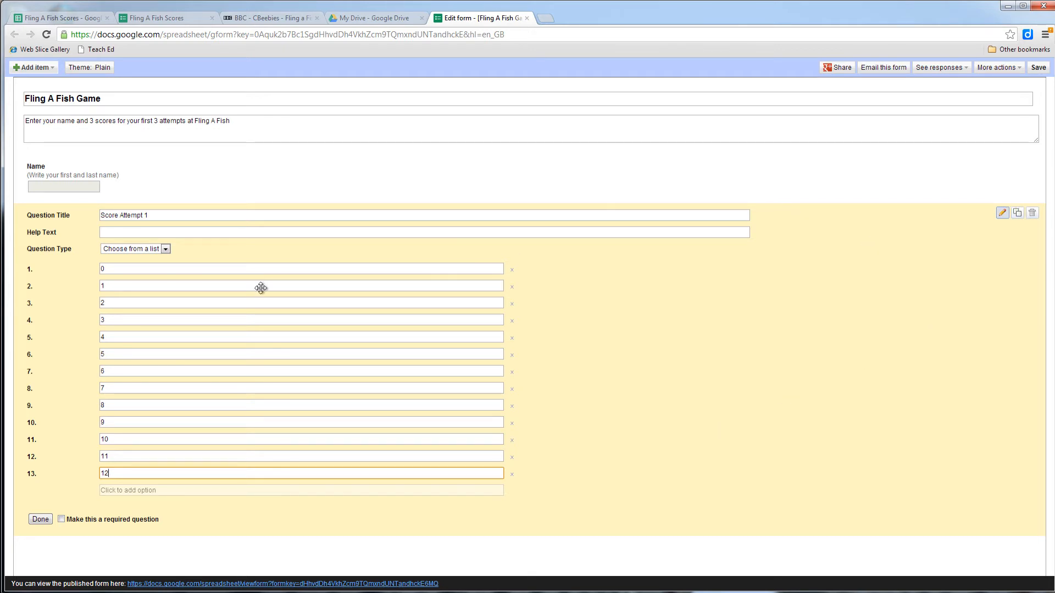
# Duplicate the Score Attempt 1 question and retitle the copy "Score Attempt 2"
pyautogui.click(1017, 214)
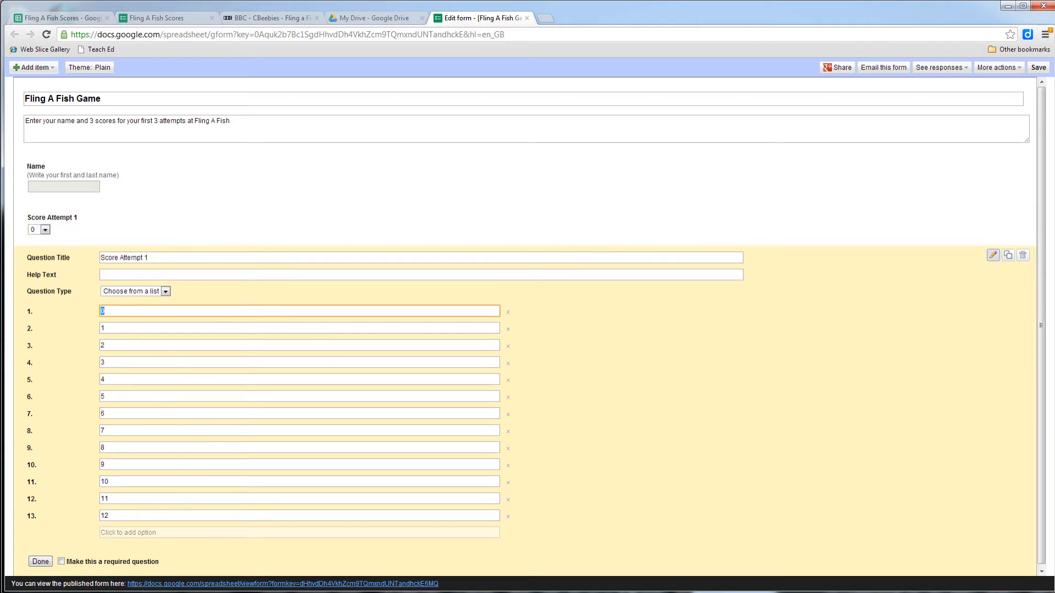
pyautogui.click(152, 257)
pyautogui.press('BackSpace')
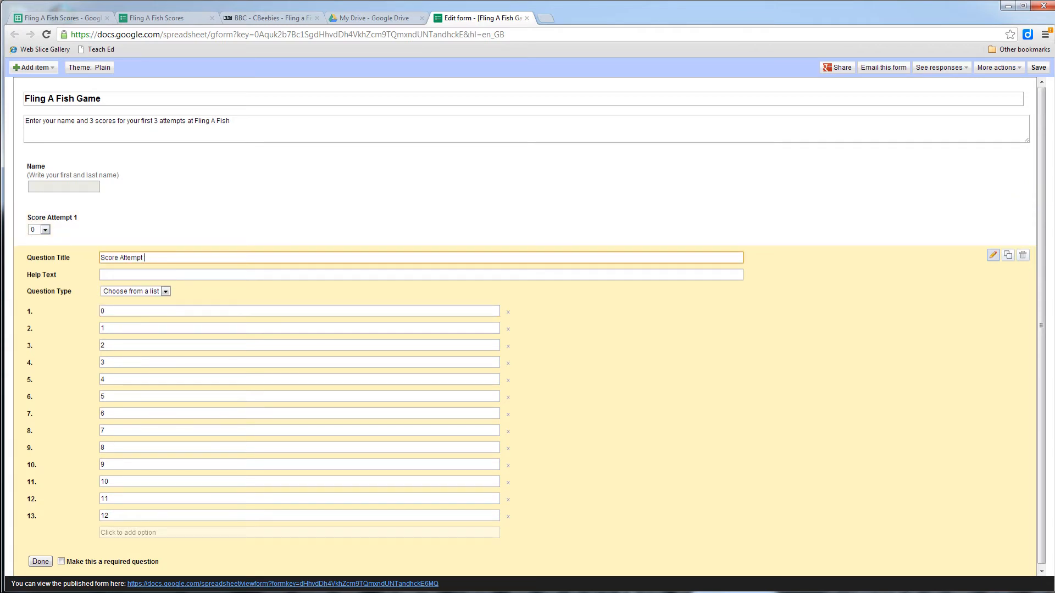
pyautogui.write('2')
# Duplicate the Score Attempt 2 question, retitle the copy "Score Attempt 3" and finish editing it
pyautogui.click(1008, 255)
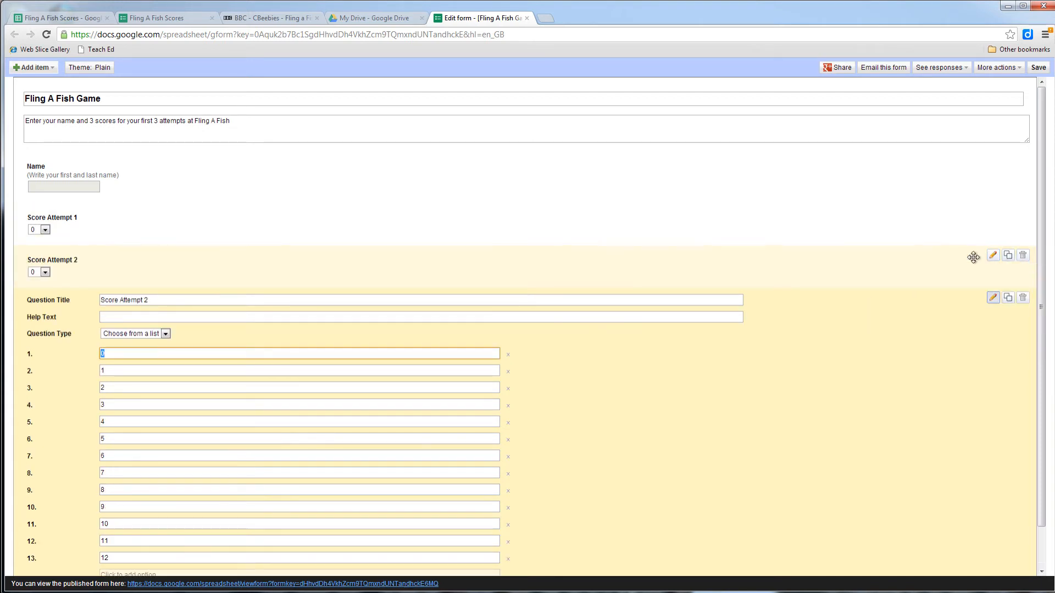
pyautogui.click(149, 299)
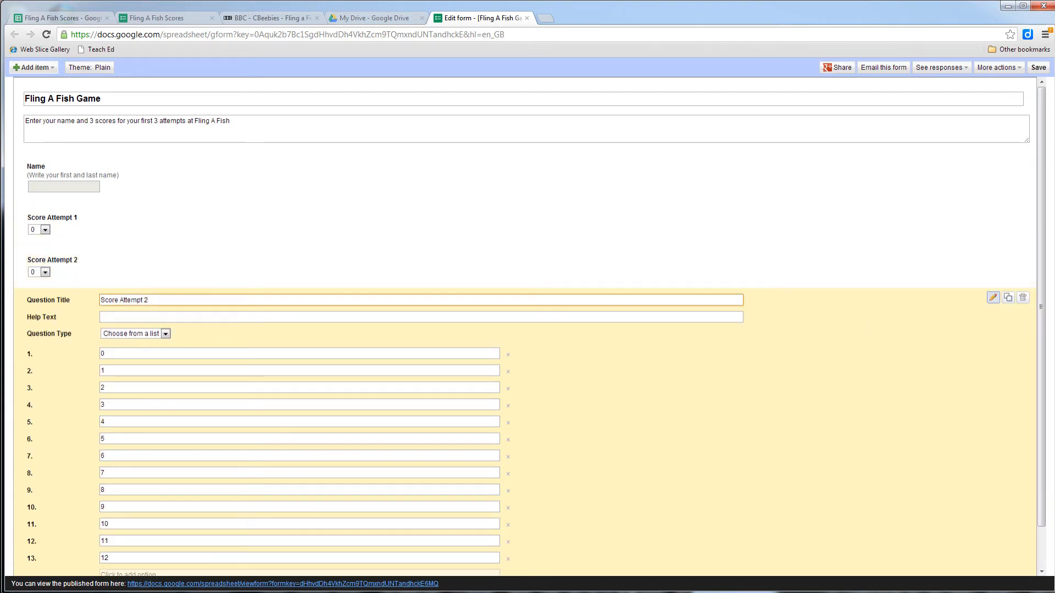
pyautogui.press('BackSpace')
pyautogui.write('3')
pyautogui.scroll(-1, 198, 348)
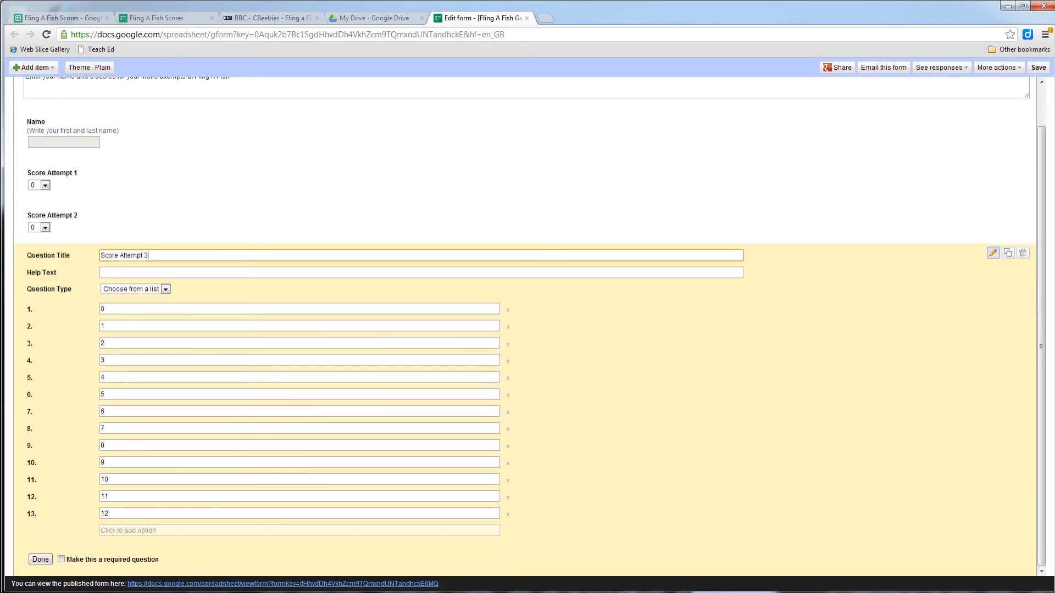
pyautogui.click(41, 559)
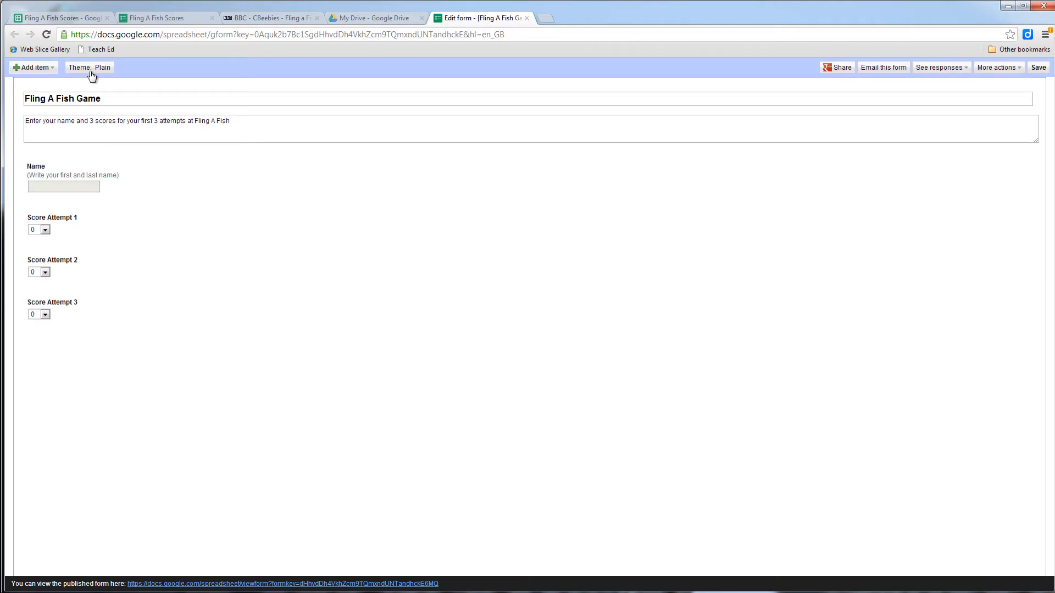
# Look at the theme of the published Fling A Fish Scores form, and apply the Blue Birds theme to the Fling A Fish Game form
pyautogui.click(171, 17)
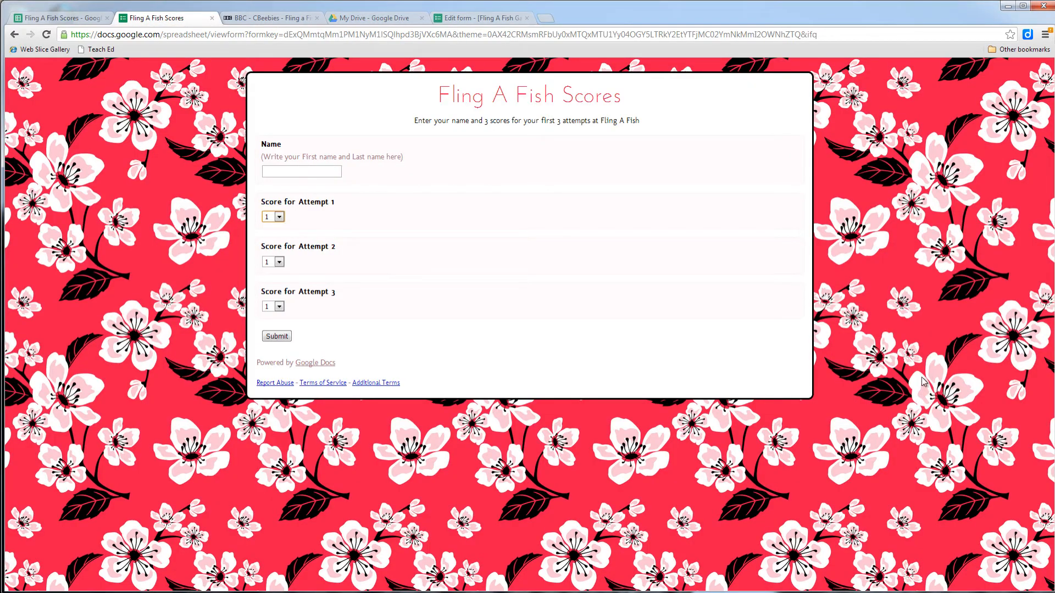
pyautogui.click(507, 19)
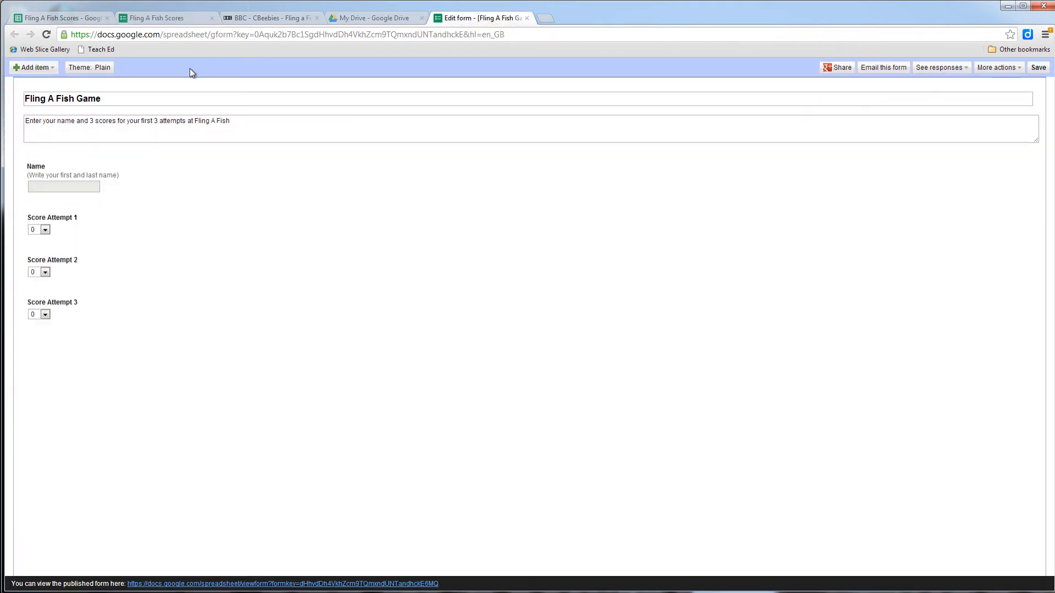
pyautogui.click(88, 71)
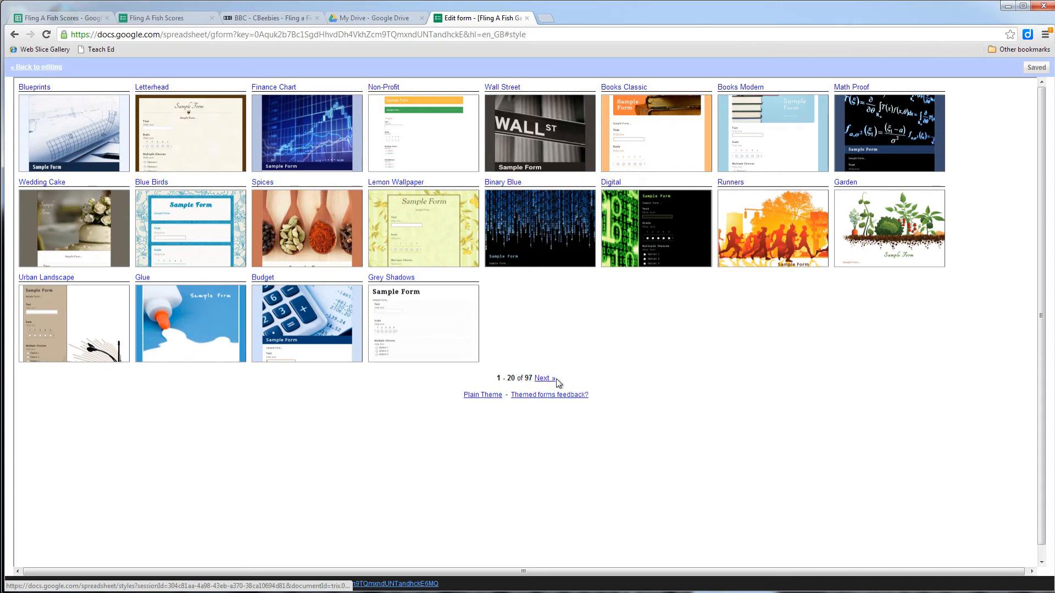
pyautogui.click(184, 224)
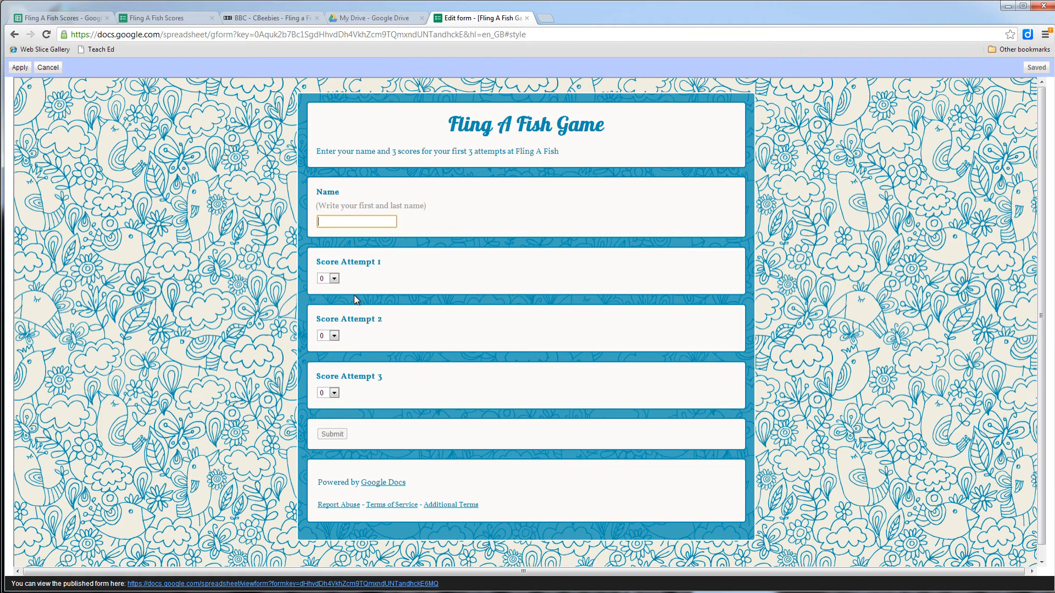
pyautogui.click(23, 67)
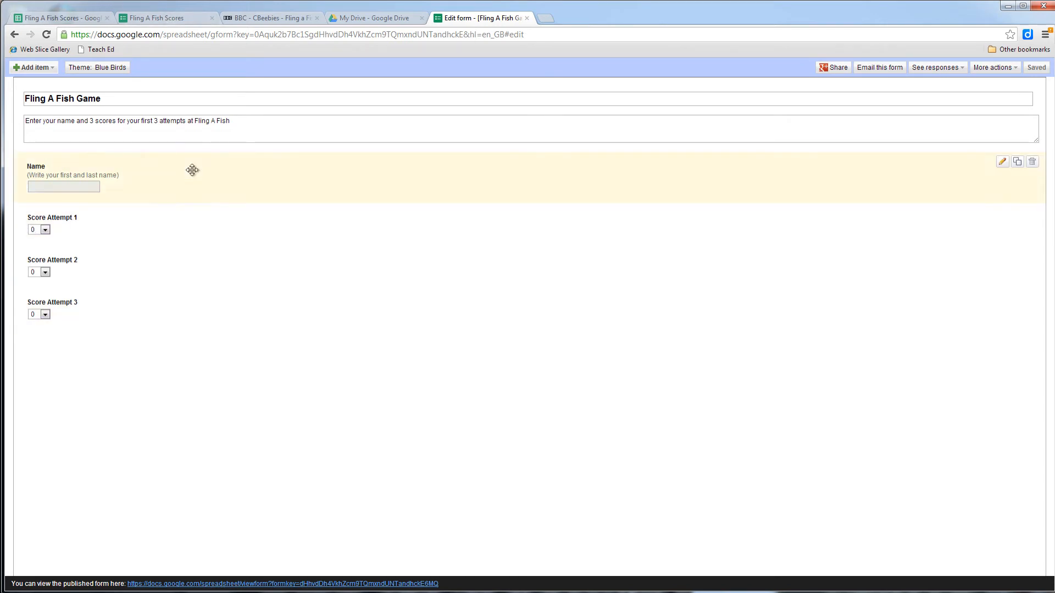
# View the published Fling A Fish Scores form again, and copy the published form link from the Fling A Fish Game editor
pyautogui.click(164, 16)
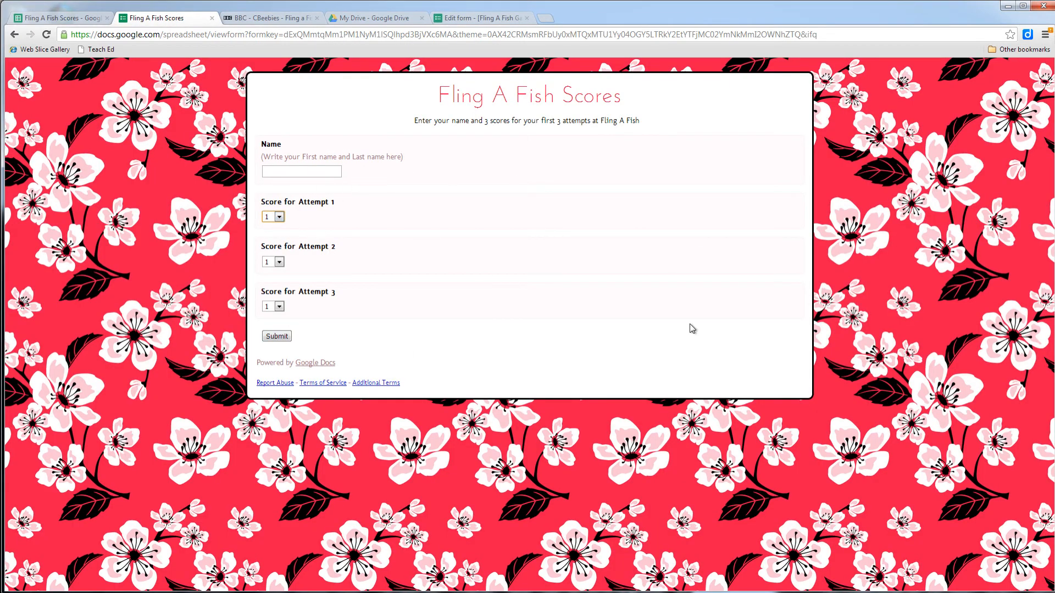
pyautogui.click(461, 18)
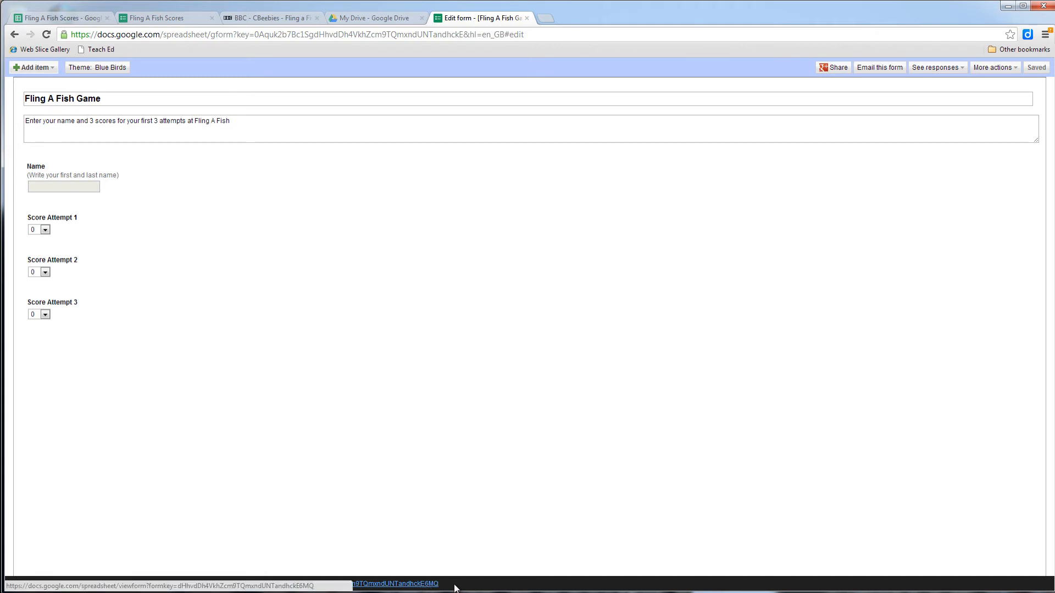
pyautogui.moveTo(454, 587); pyautogui.dragTo(128, 587)
pyautogui.hotkey('ctrl', 'c')
pyautogui.rightClick(133, 585)
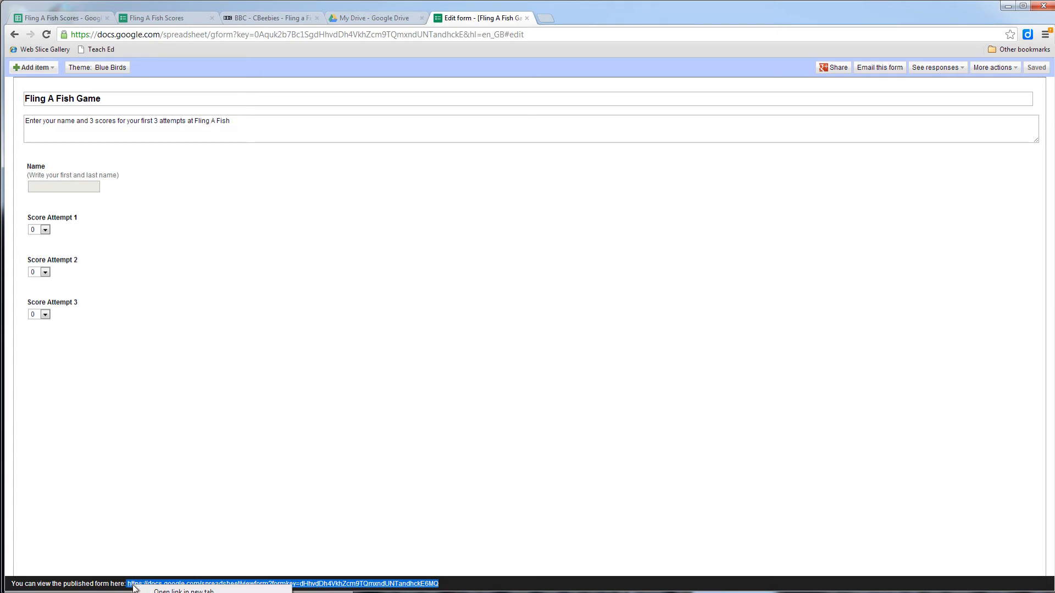
pyautogui.click(170, 592)
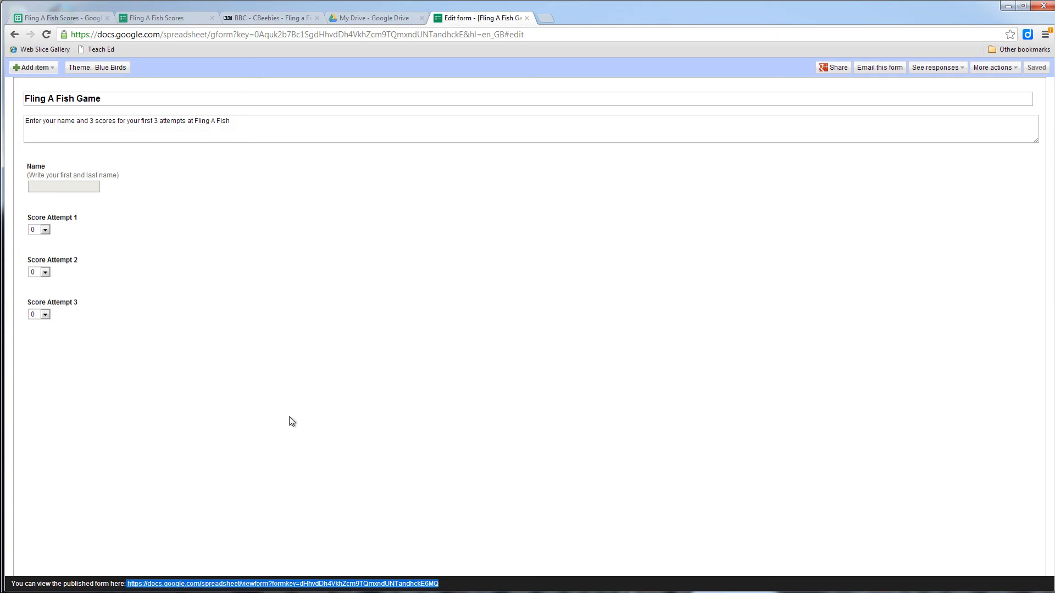
# Open goo.gl in a new browser tab and shorten the copied Fling A Fish Game form link
pyautogui.click(542, 19)
pyautogui.write('g')
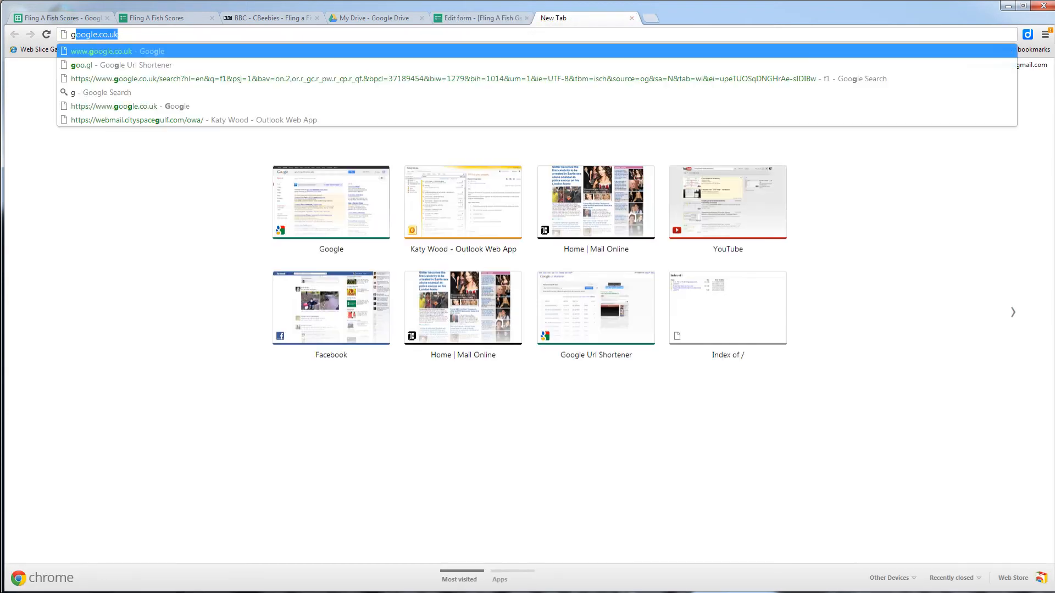
pyautogui.write('oo.gl')
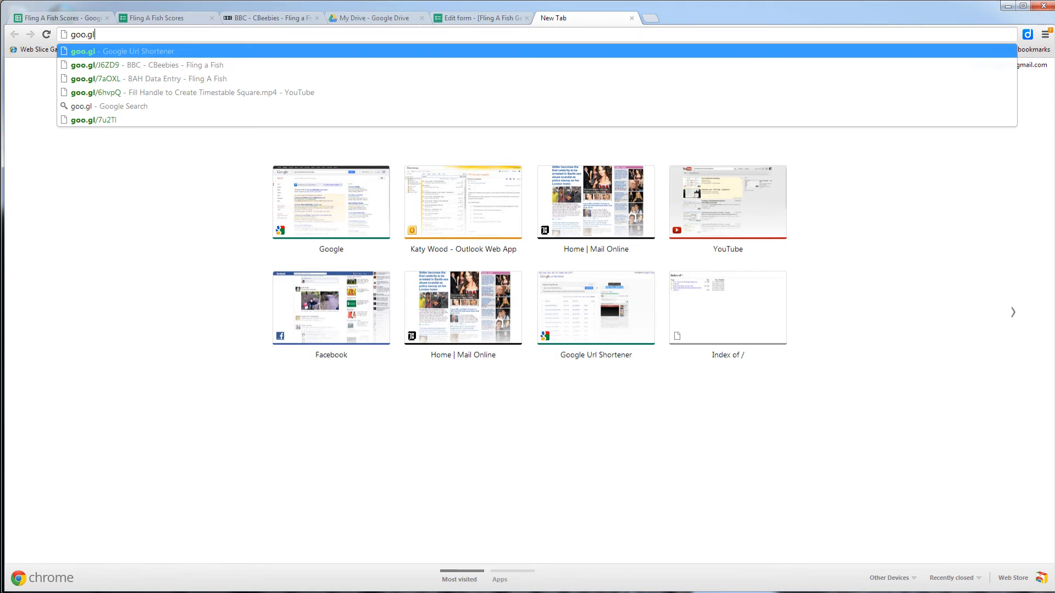
pyautogui.press('Return')
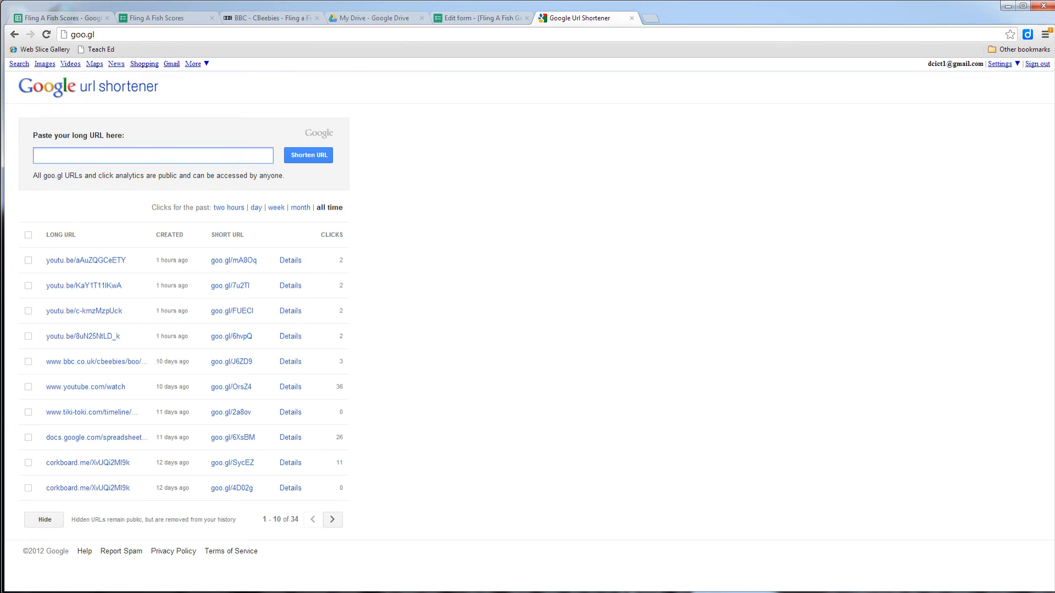
pyautogui.rightClick(55, 156)
pyautogui.click(117, 222)
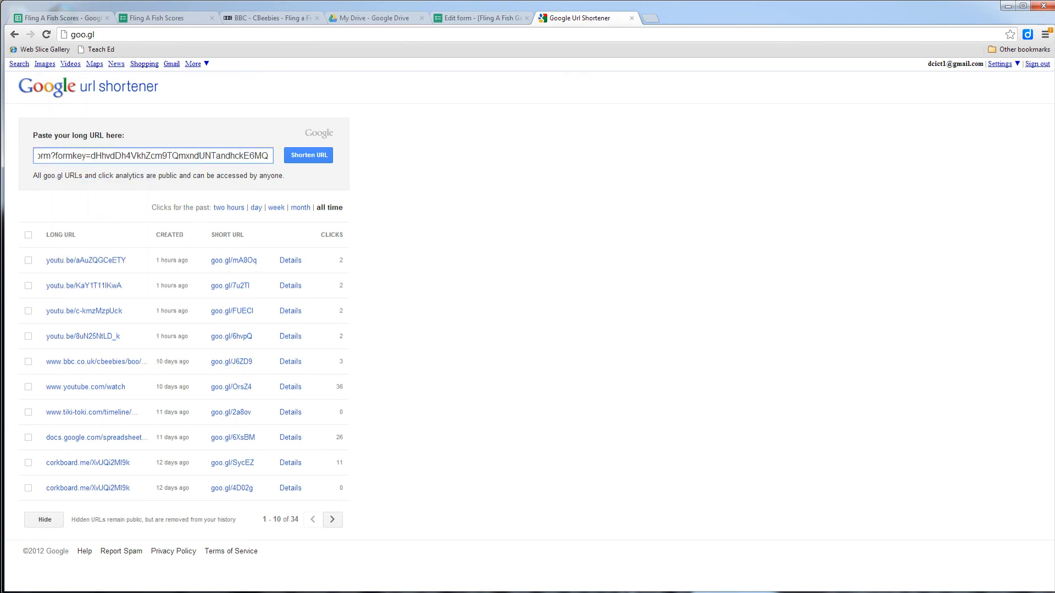
pyautogui.moveTo(269, 156); pyautogui.dragTo(35, 156)
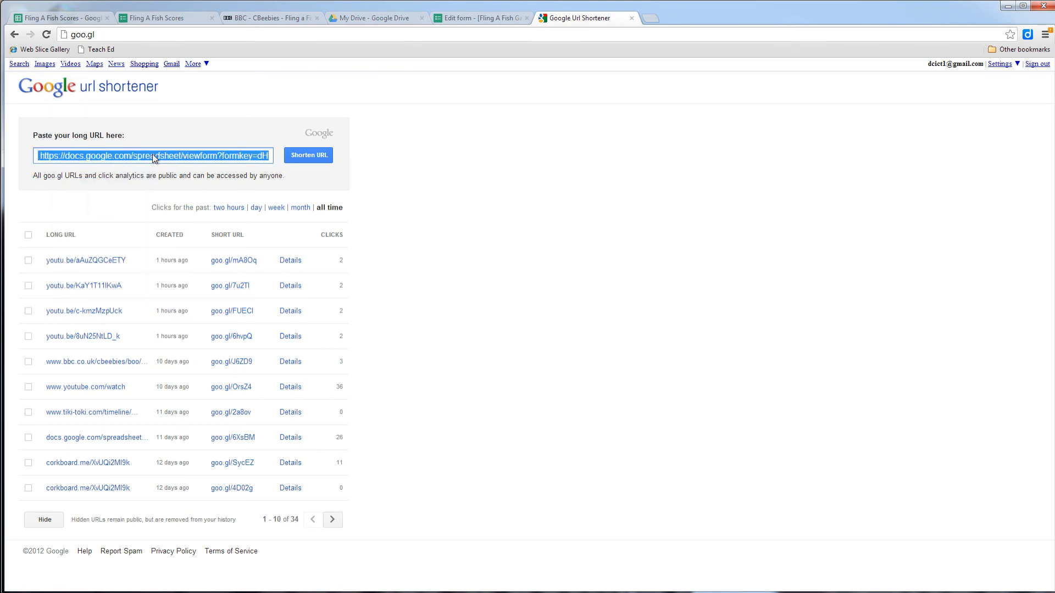
pyautogui.click(307, 156)
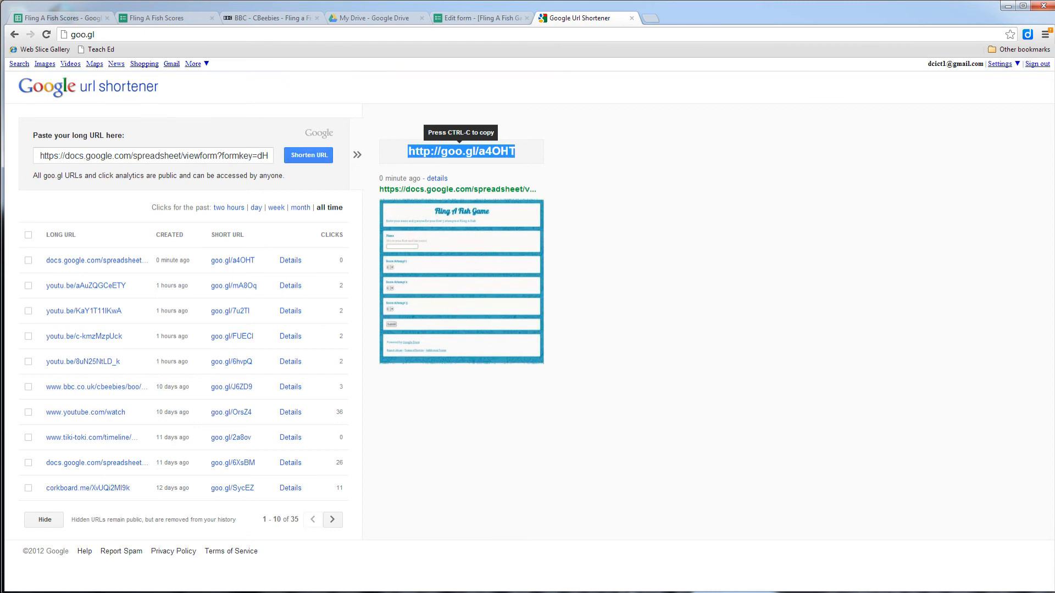
# Copy the newly generated short URL of the Fling A Fish Game form
pyautogui.moveTo(269, 156); pyautogui.dragTo(308, 156)
pyautogui.click(248, 156)
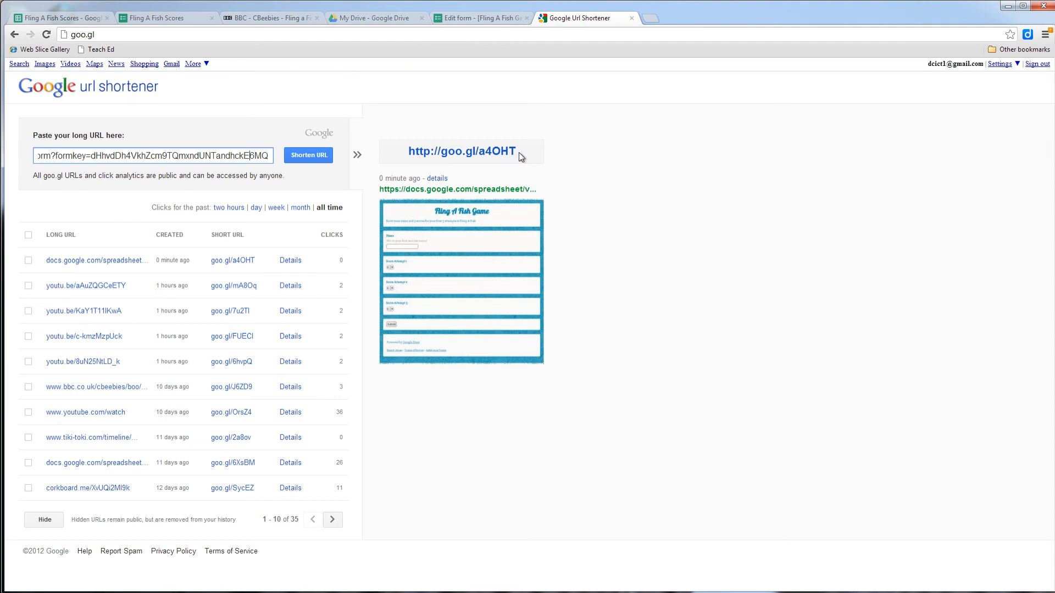
pyautogui.moveTo(519, 152); pyautogui.dragTo(442, 158)
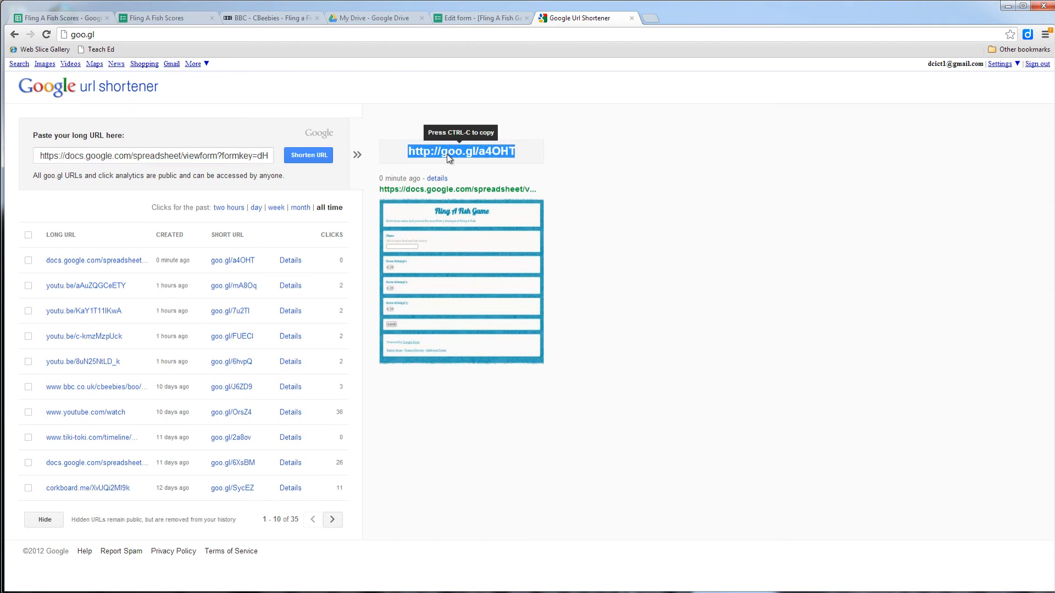
pyautogui.rightClick(503, 154)
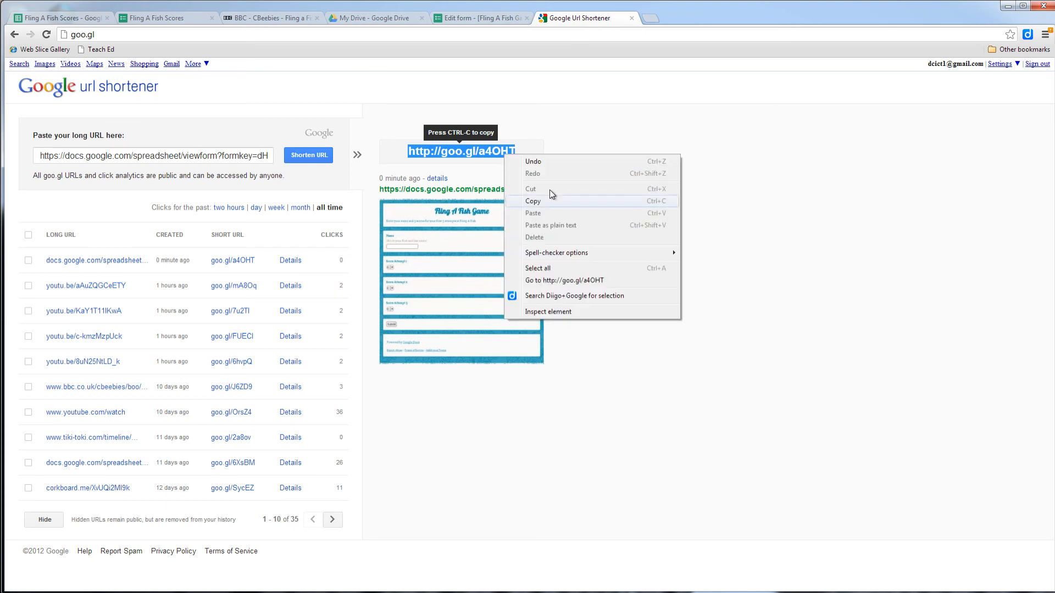
pyautogui.click(545, 203)
# Open the copied short link in another new browser tab to load the live form
pyautogui.click(645, 19)
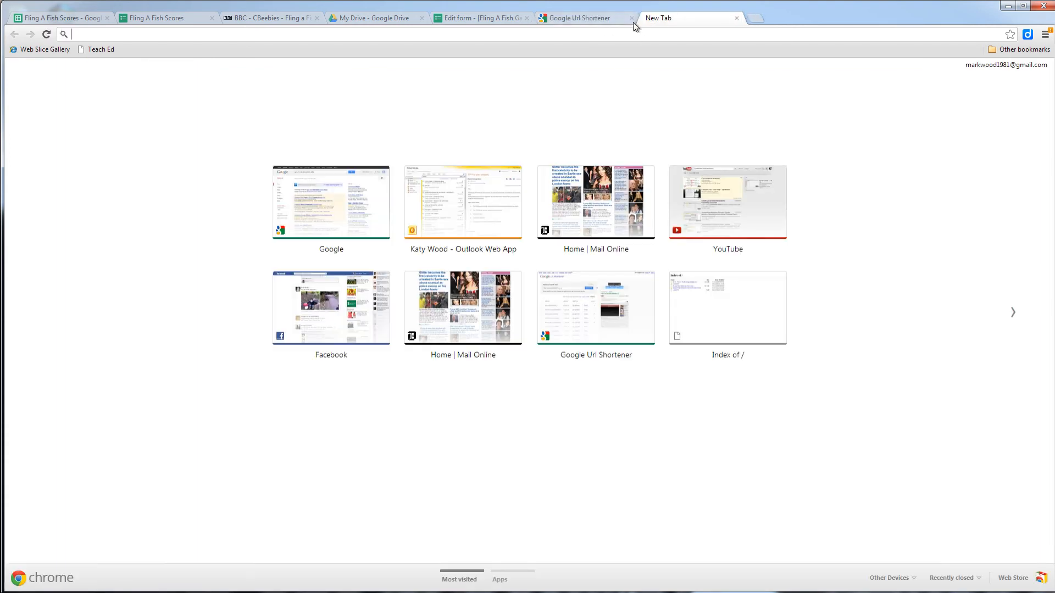
pyautogui.rightClick(591, 36)
pyautogui.click(631, 82)
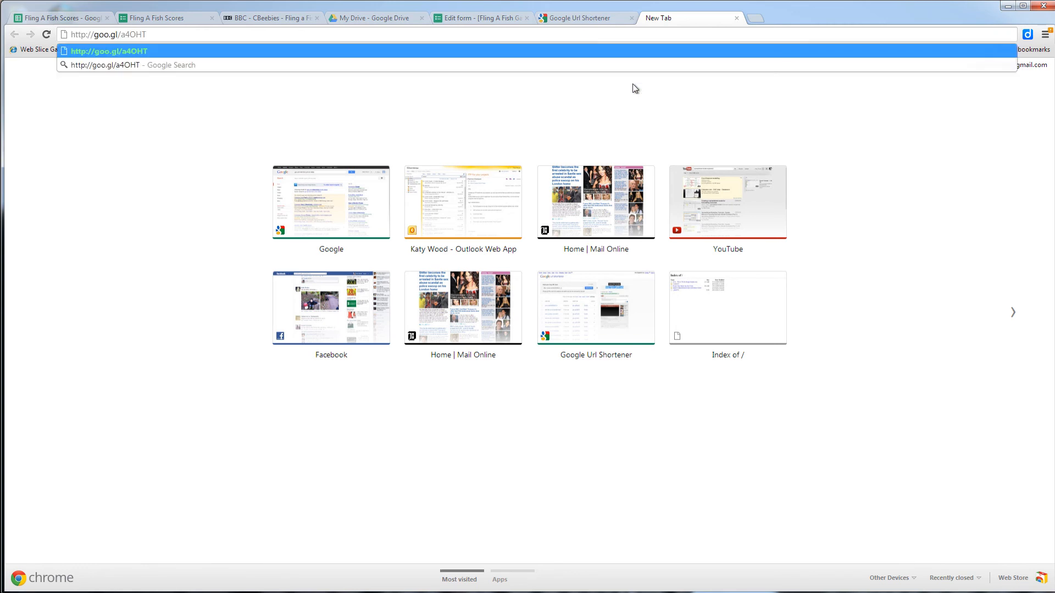
pyautogui.click(247, 51)
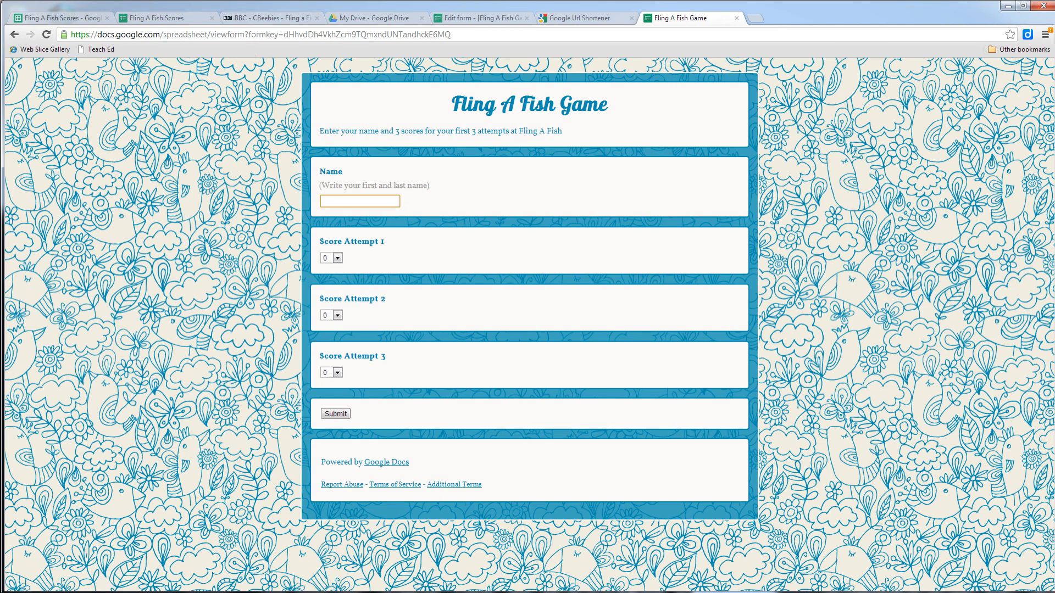
# Enter the respondent's name, set Score Attempts 1, 2 and 3 to 5, 2 and 8, and submit the form
pyautogui.write('M Wood')
pyautogui.click(337, 258)
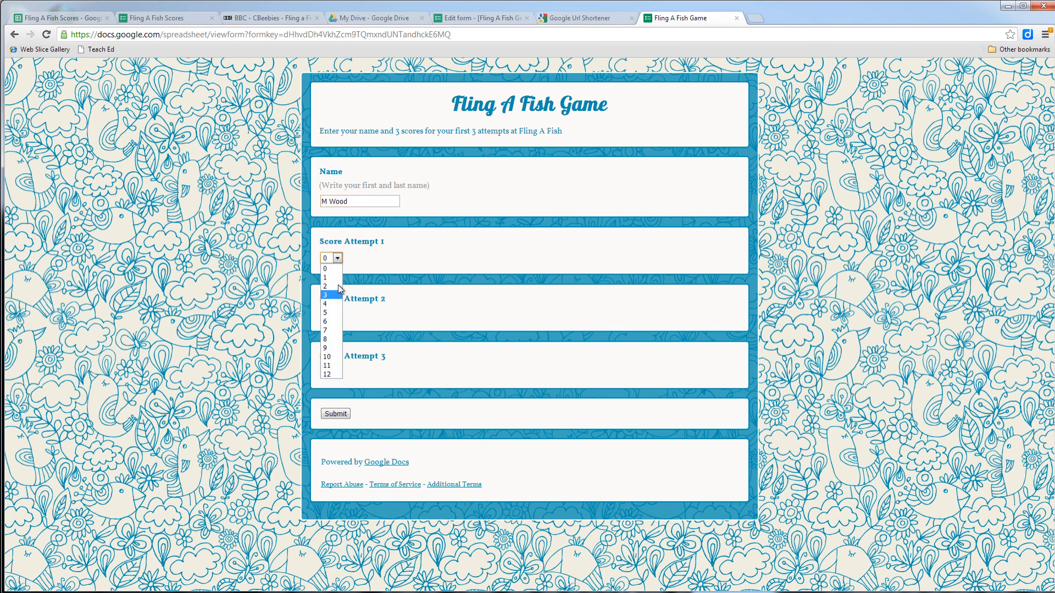
pyautogui.click(336, 319)
pyautogui.click(337, 315)
pyautogui.click(336, 346)
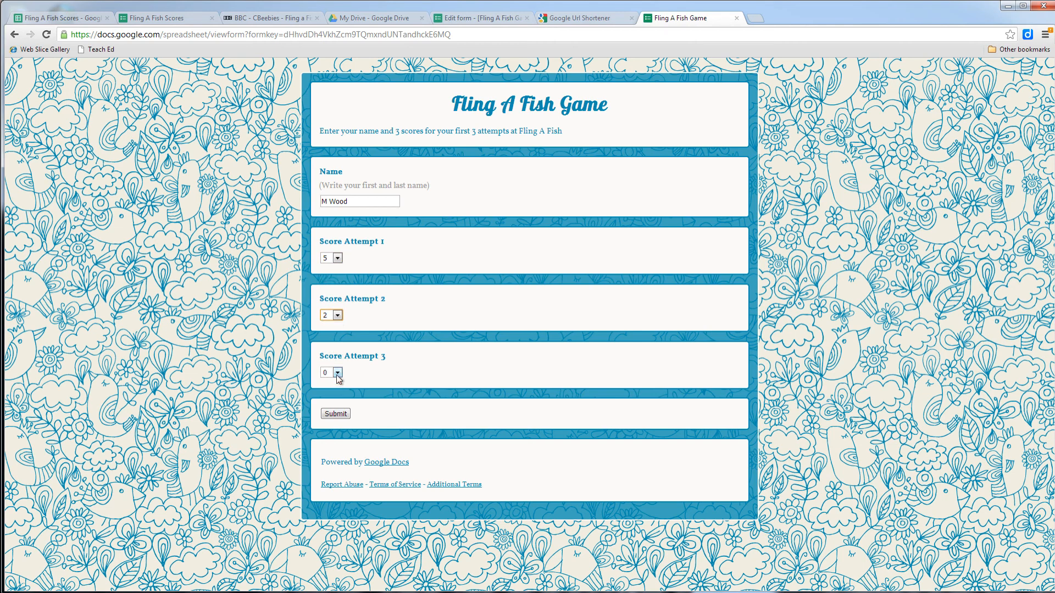
pyautogui.click(338, 373)
pyautogui.click(336, 453)
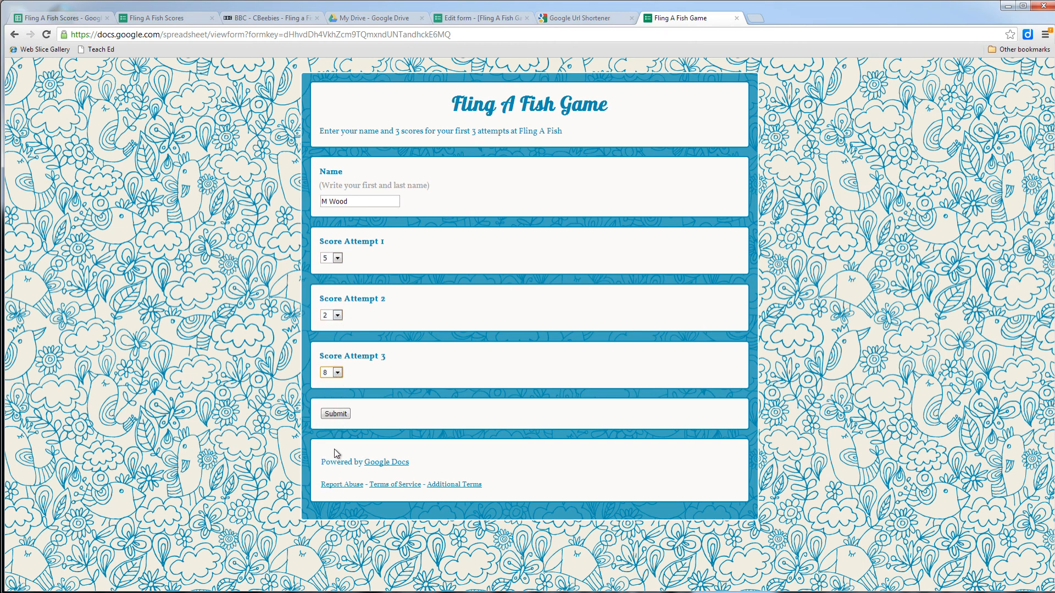
pyautogui.click(335, 414)
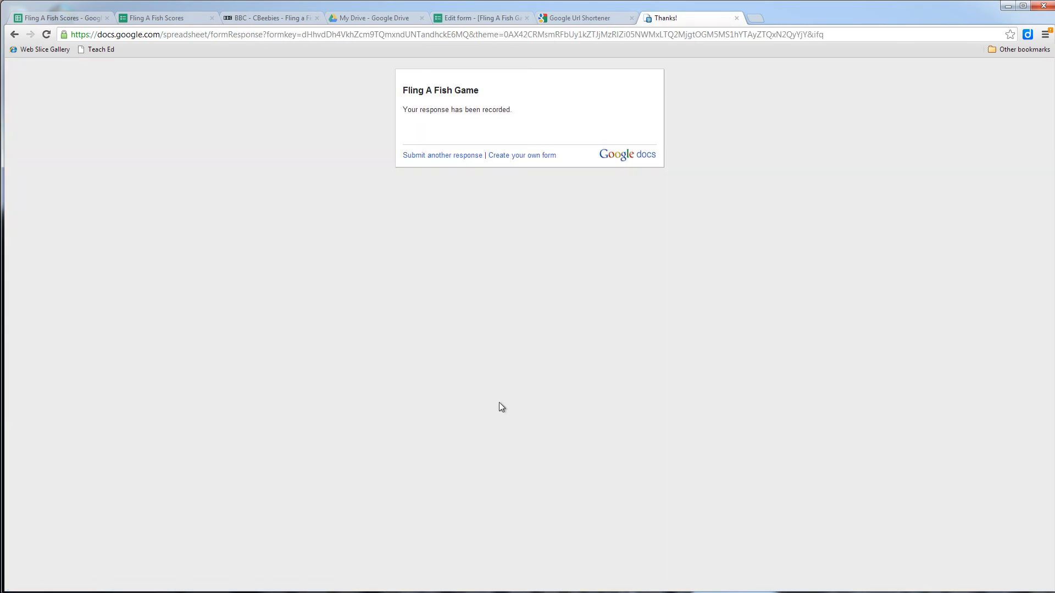
# Switch to Google Drive and open the Fling A Fish Game responses spreadsheet
pyautogui.click(379, 22)
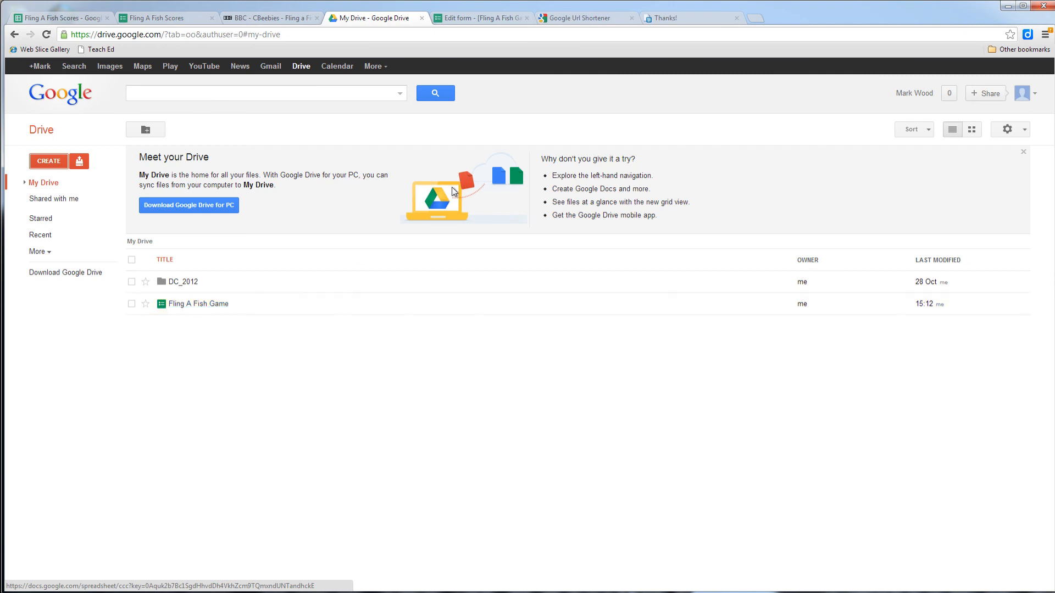
pyautogui.click(683, 19)
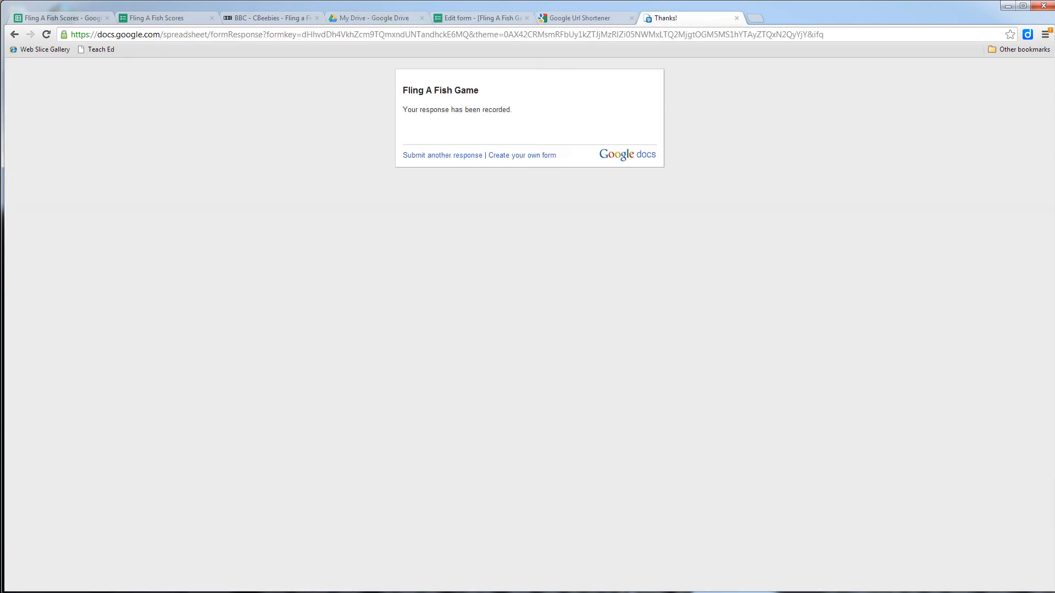
pyautogui.click(367, 19)
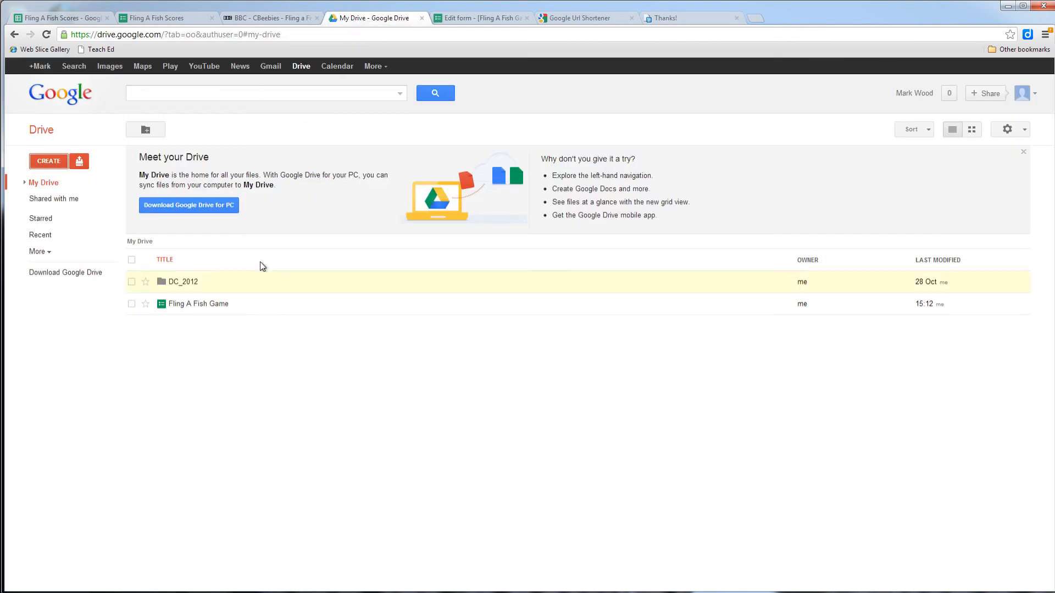
pyautogui.click(204, 309)
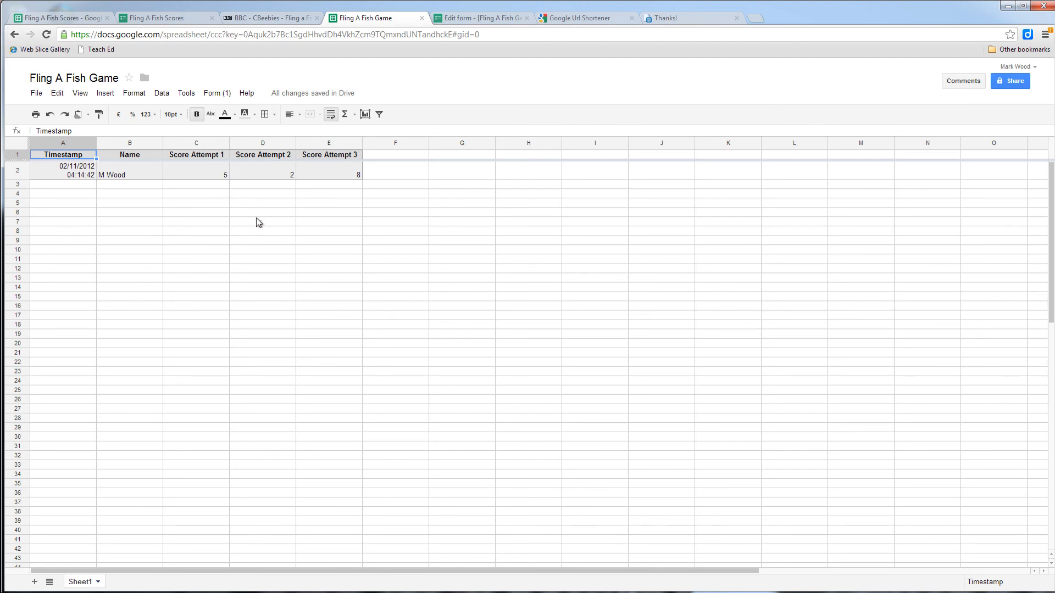
# Open the linked form's editor from the responses spreadsheet to view it, and close it again
pyautogui.click(216, 94)
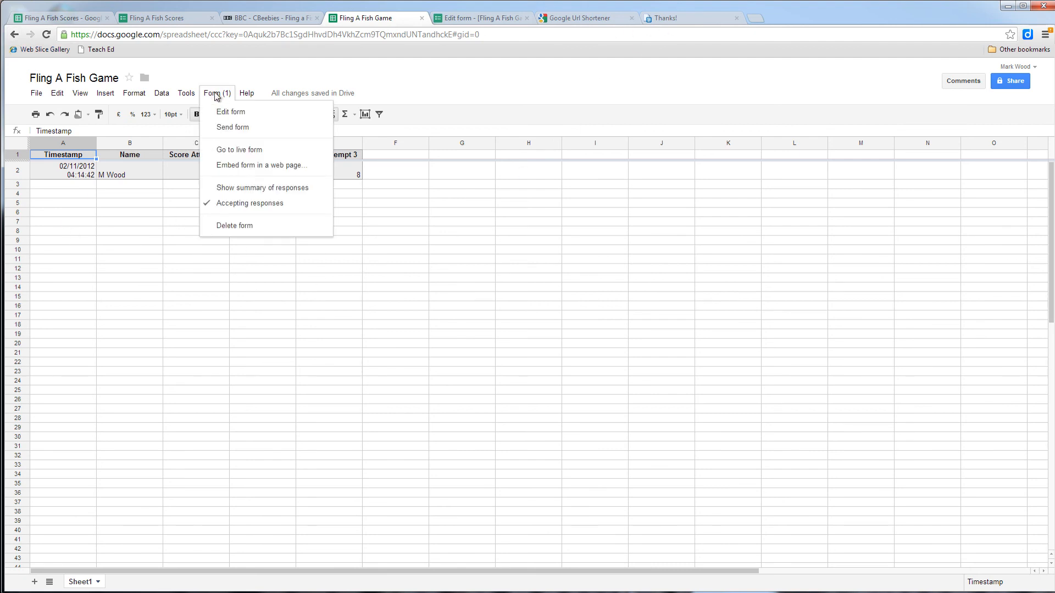
pyautogui.click(240, 120)
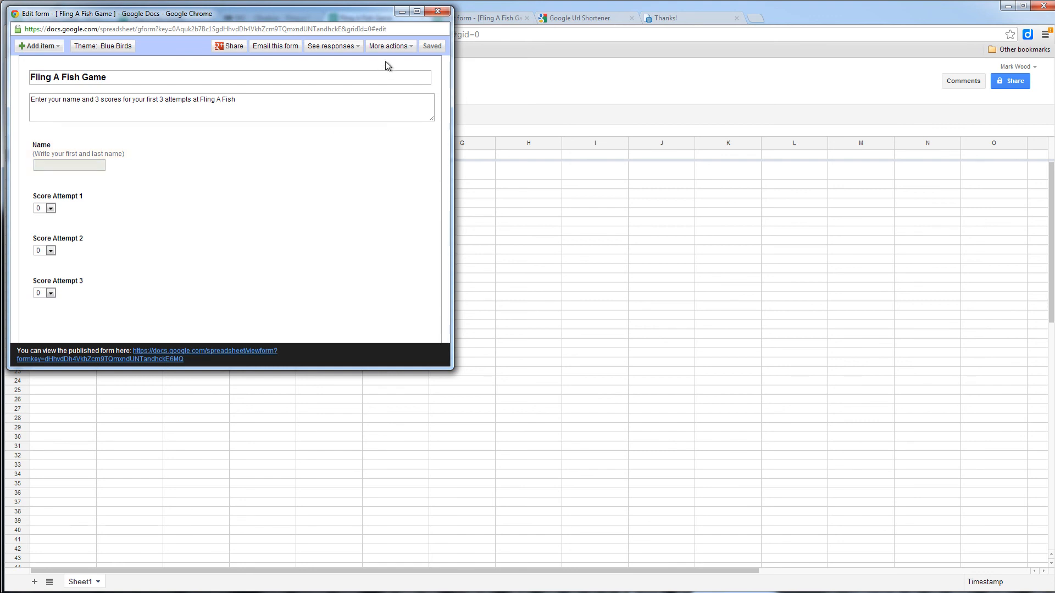
pyautogui.click(437, 11)
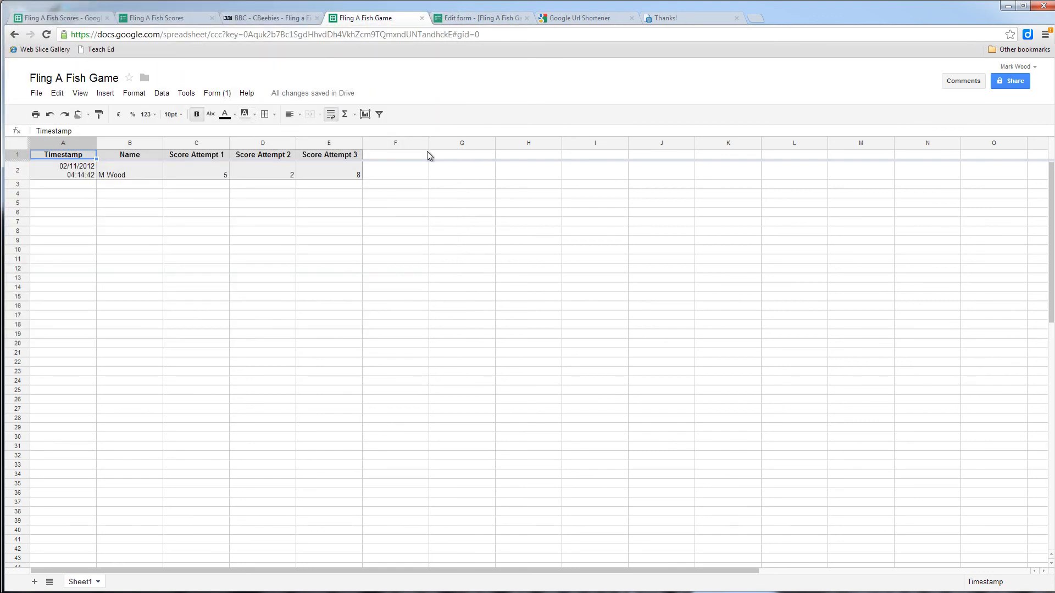